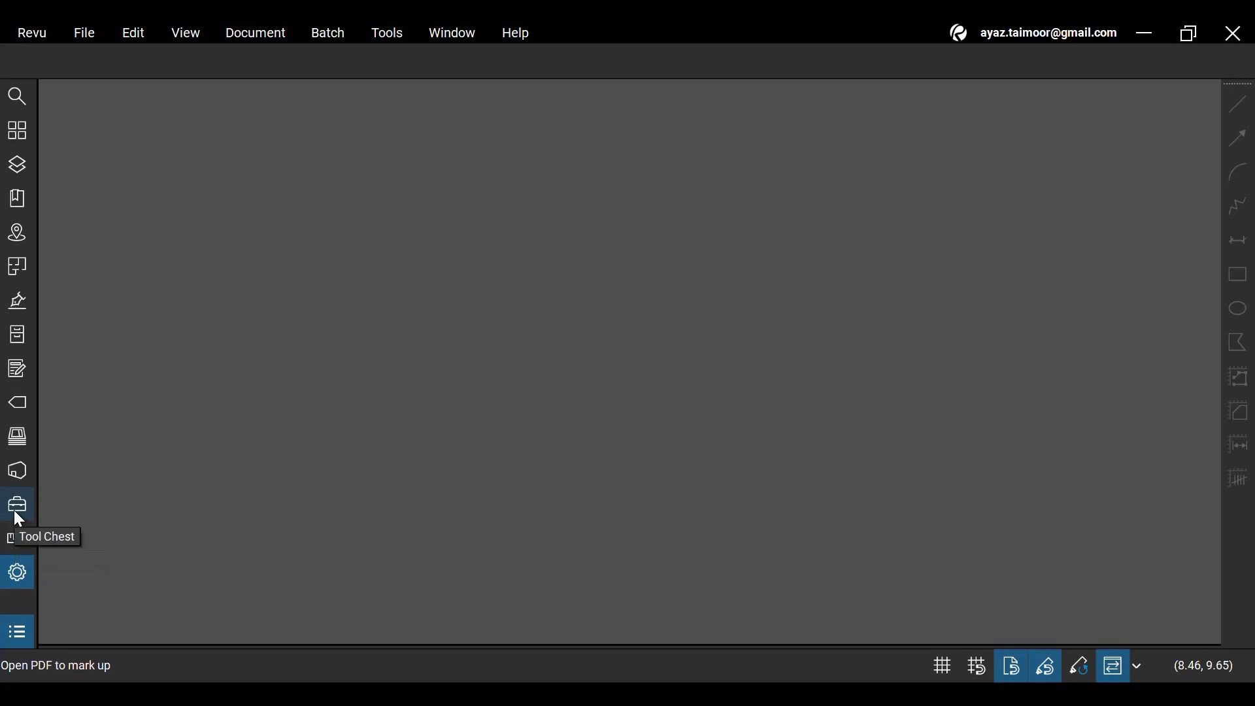
# Show the Studio panel, followed by the Measurements panel, among the attached panels.
pyautogui.rightClick(20, 598)
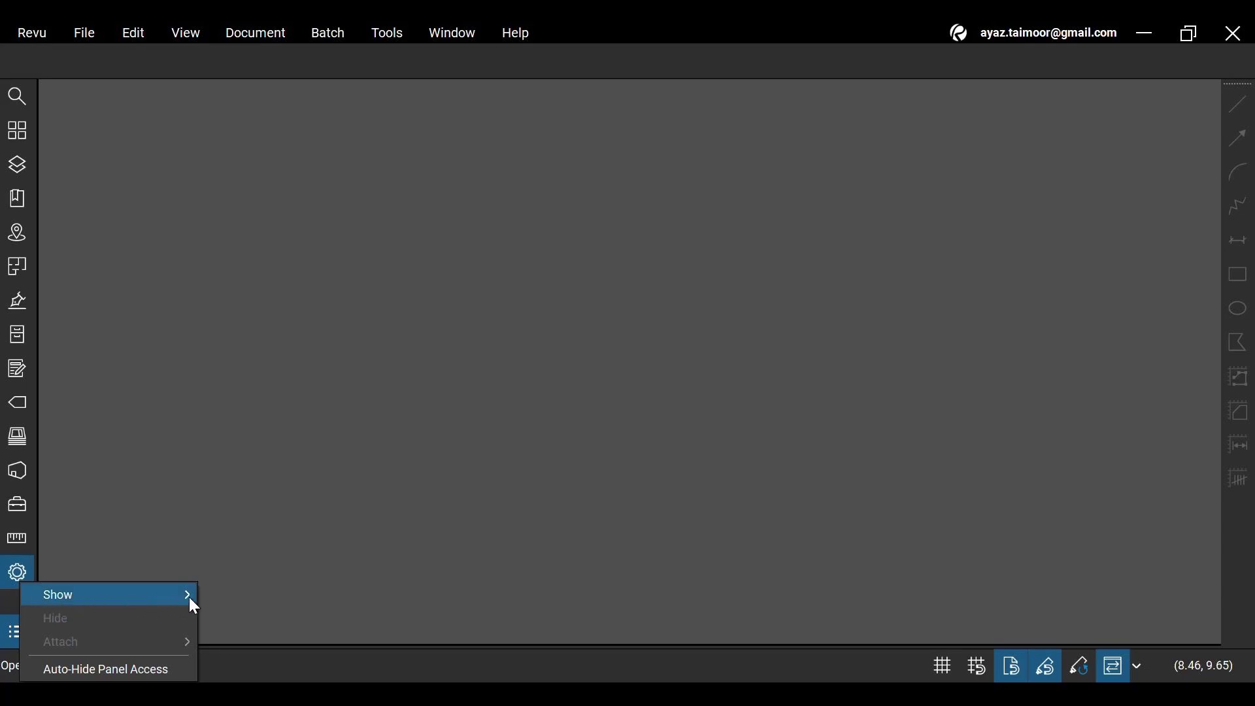
pyautogui.moveTo(193, 606)
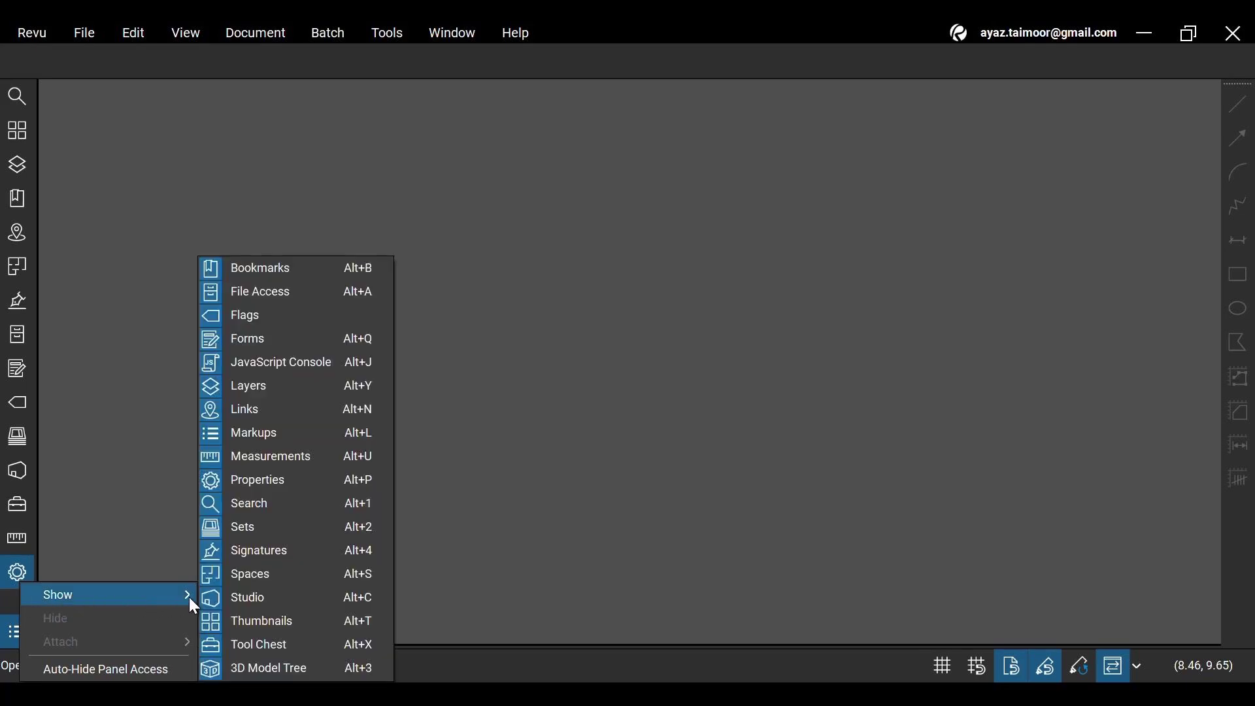
pyautogui.click(270, 598)
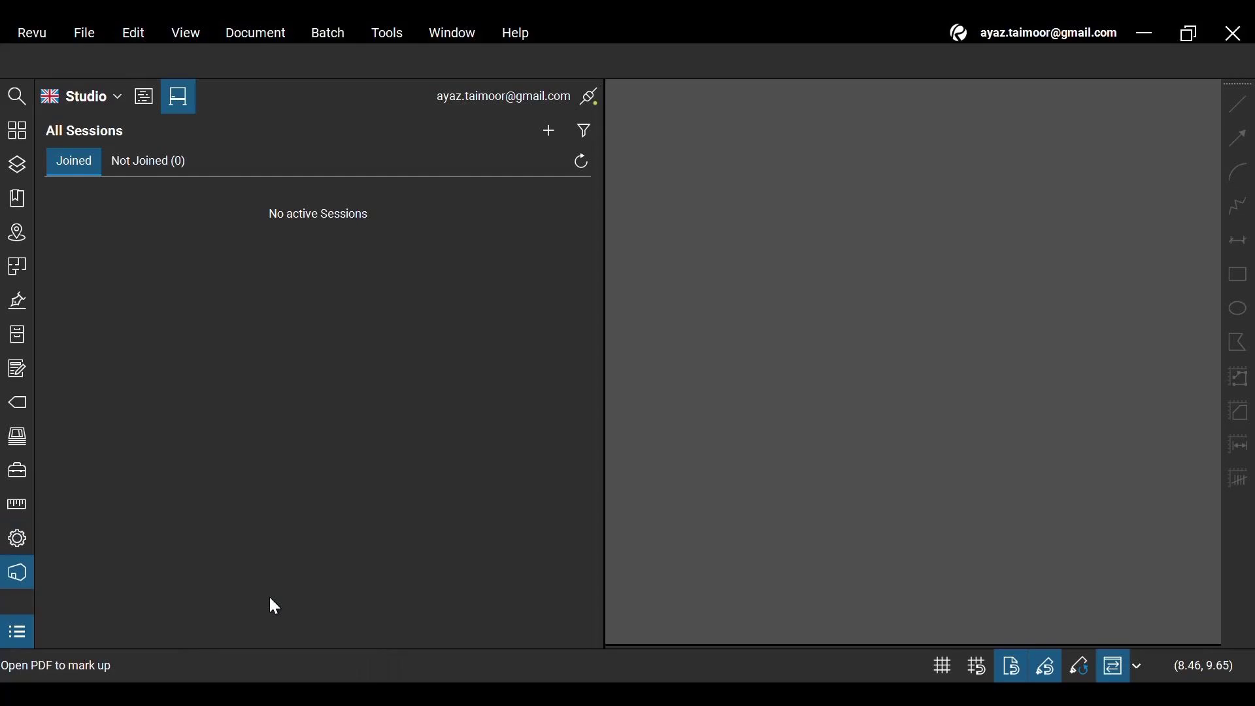
pyautogui.rightClick(17, 589)
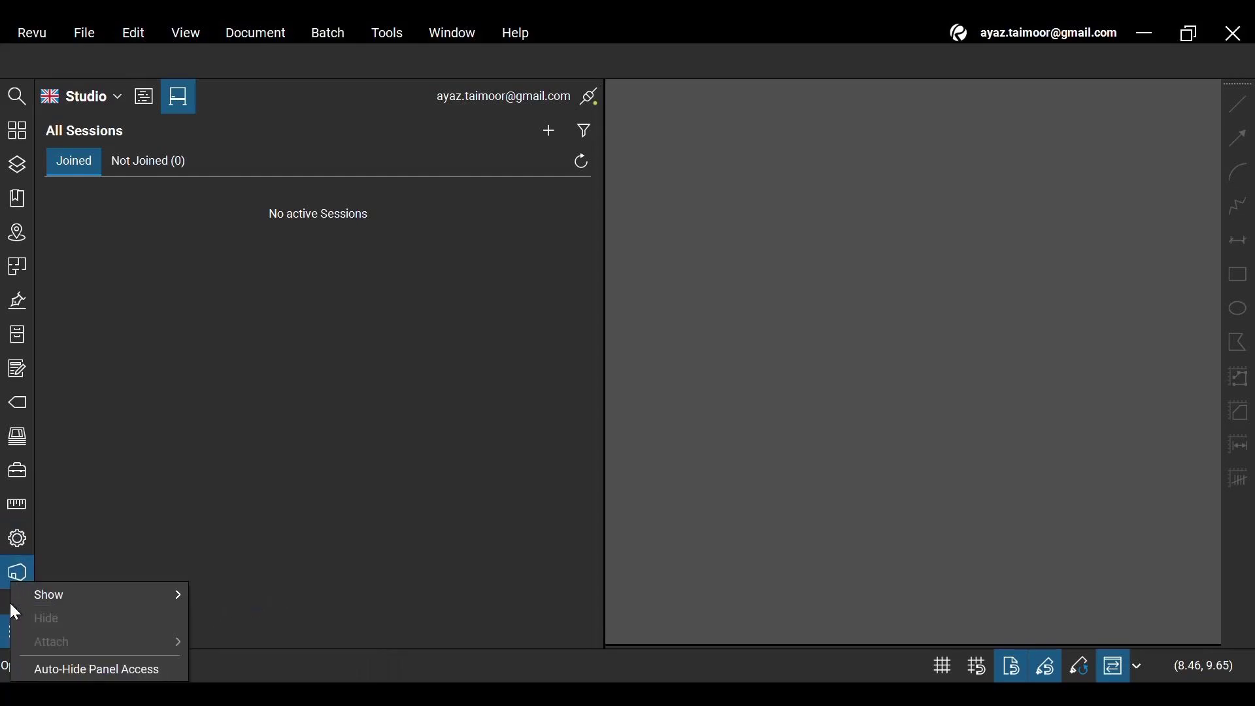
pyautogui.moveTo(137, 597)
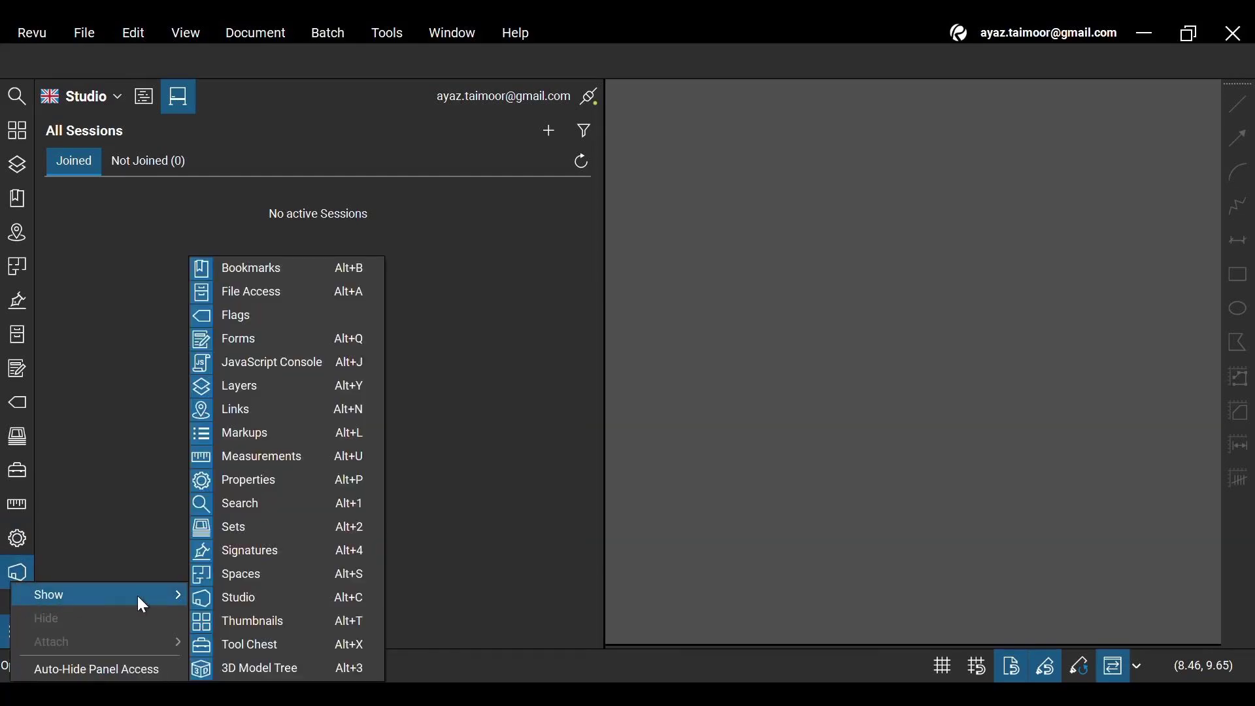
pyautogui.click(307, 456)
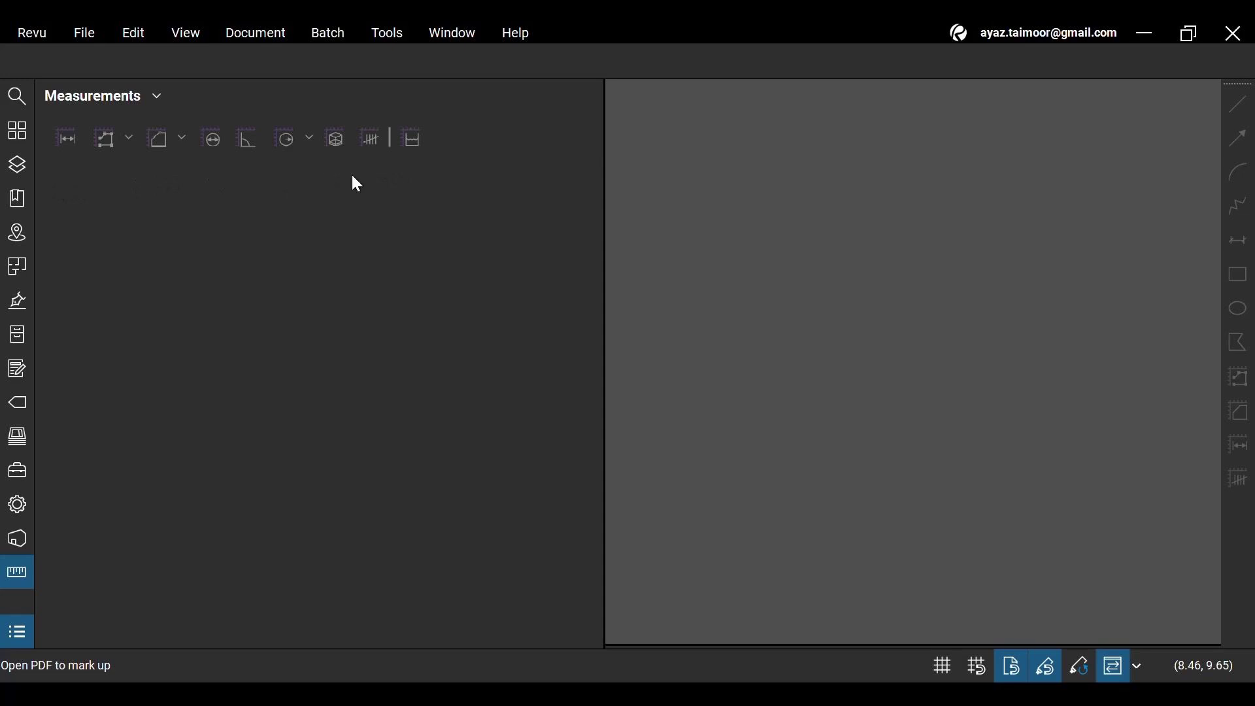
# Open the recently used PDF BG Sample Floor Plan.
pyautogui.click(85, 34)
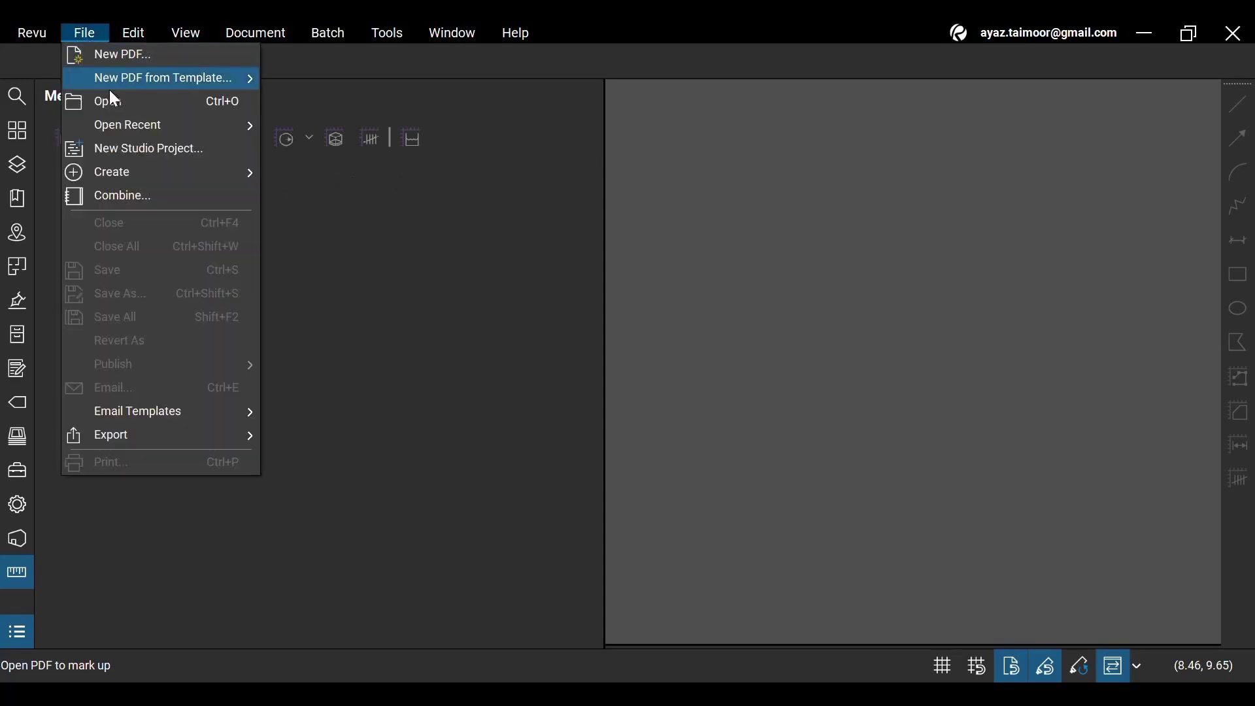
pyautogui.moveTo(252, 134)
pyautogui.click(299, 126)
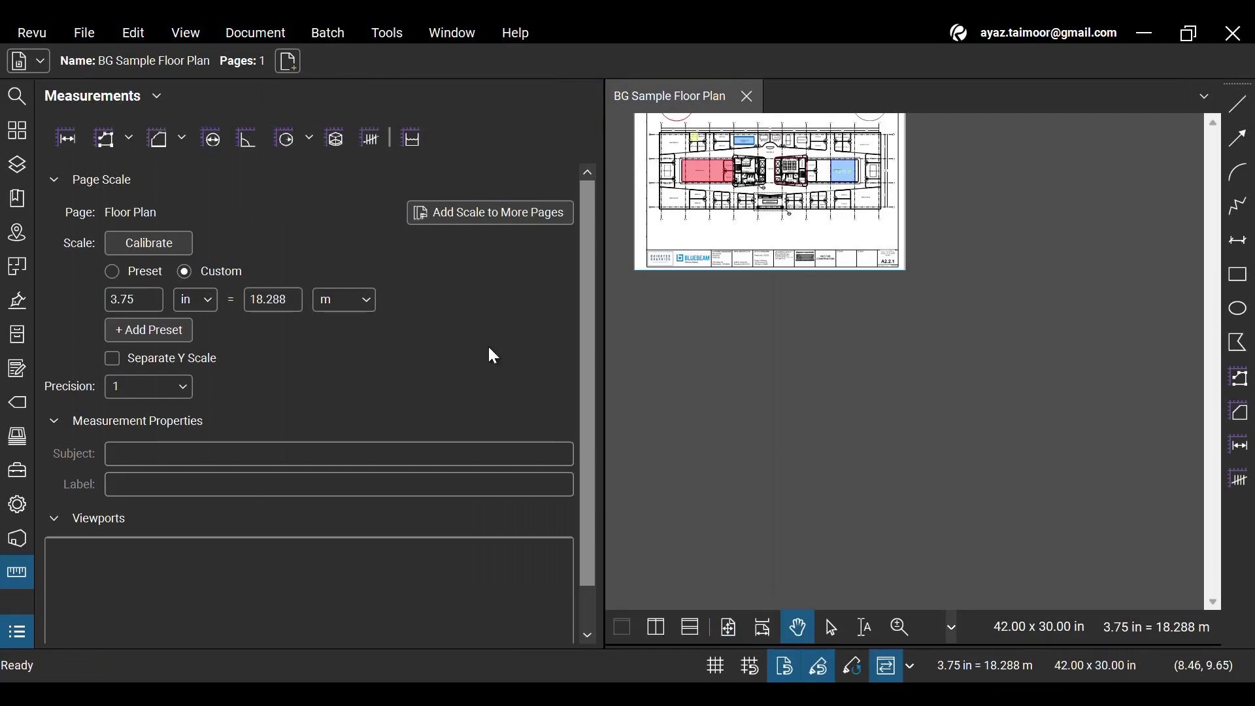
# Move Measurements directly below Spaces in the panel order and expand it.
pyautogui.click(23, 578)
pyautogui.moveTo(19, 567); pyautogui.dragTo(16, 285)
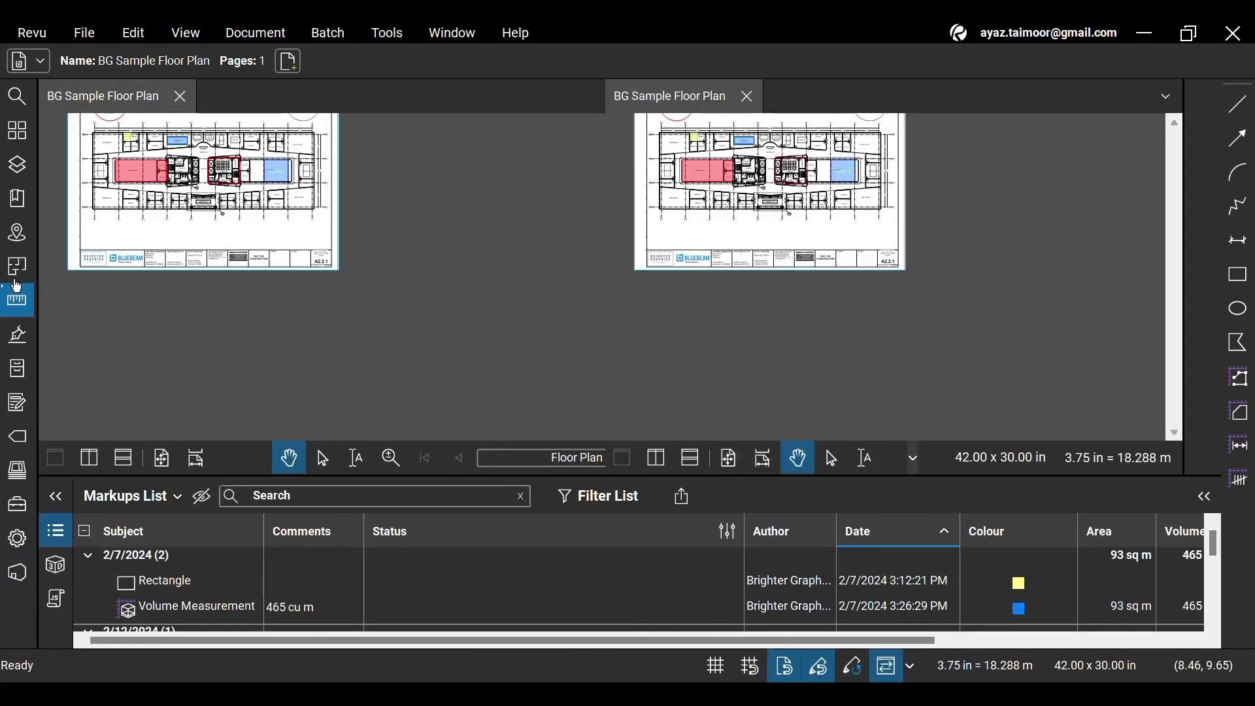
pyautogui.click(16, 287)
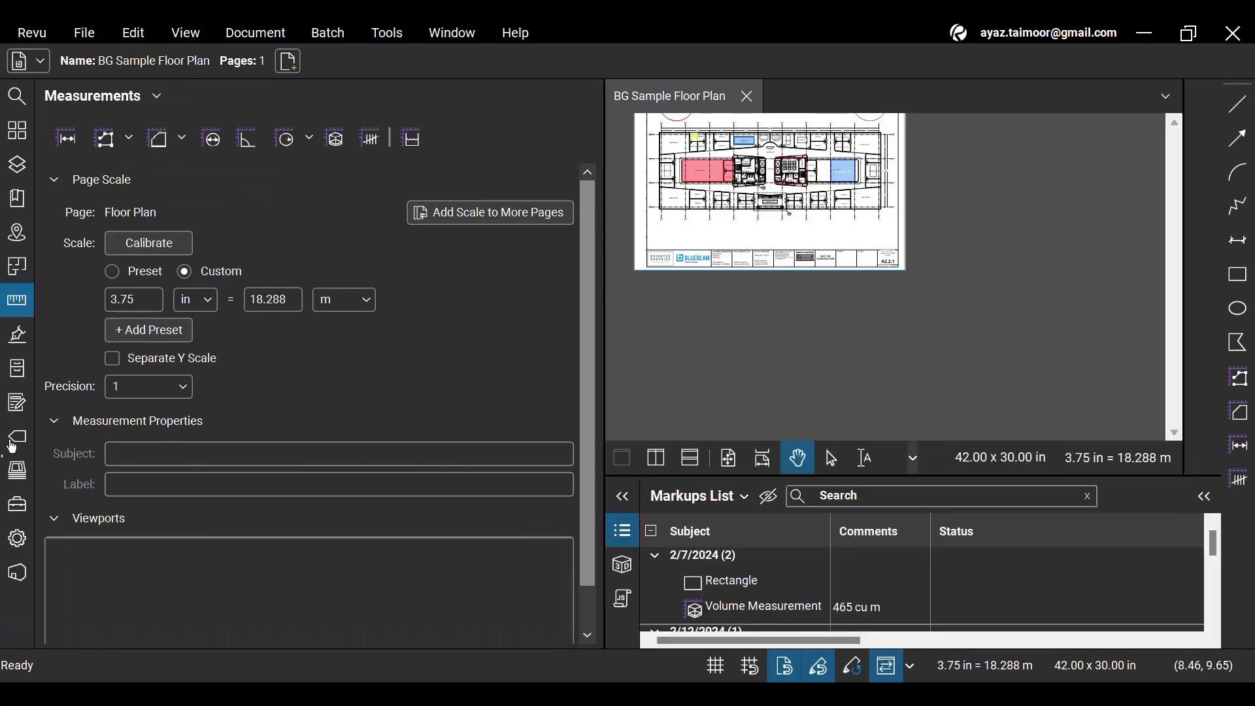
# Reorder Measurements between Tool Chest and Properties, and collapse and reopen it.
pyautogui.moveTo(11, 446); pyautogui.dragTo(20, 519)
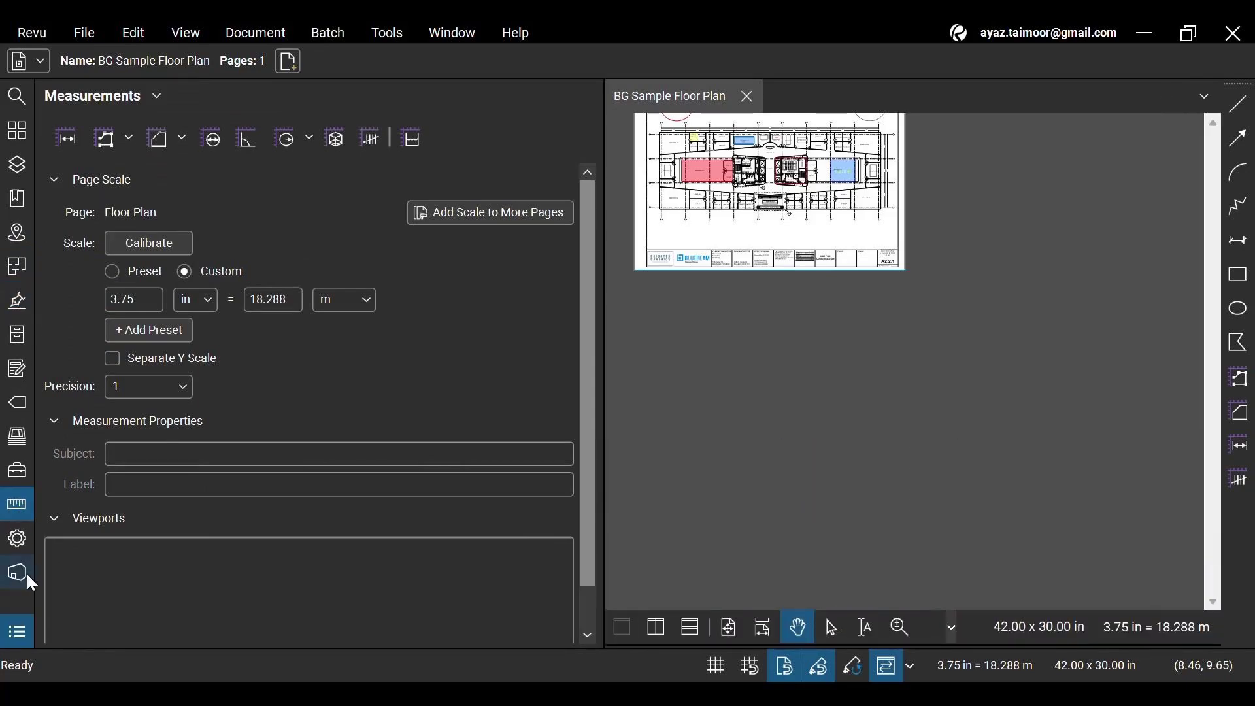
pyautogui.click(17, 505)
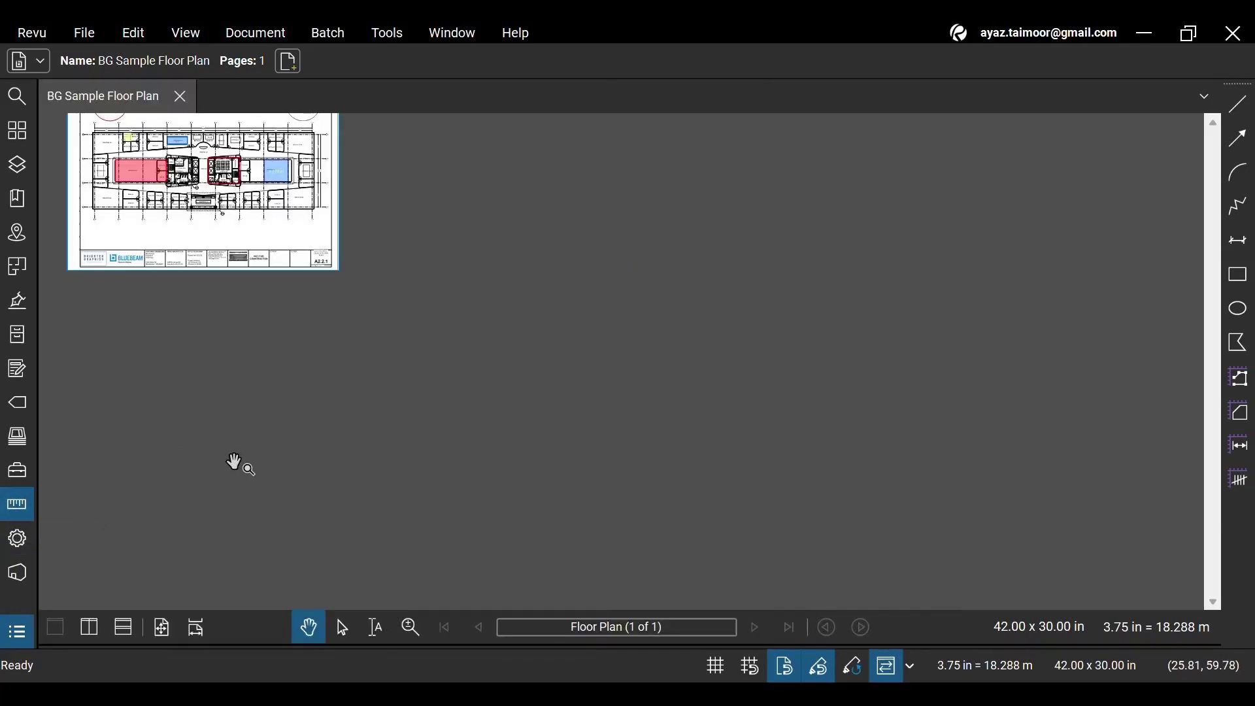
pyautogui.click(18, 510)
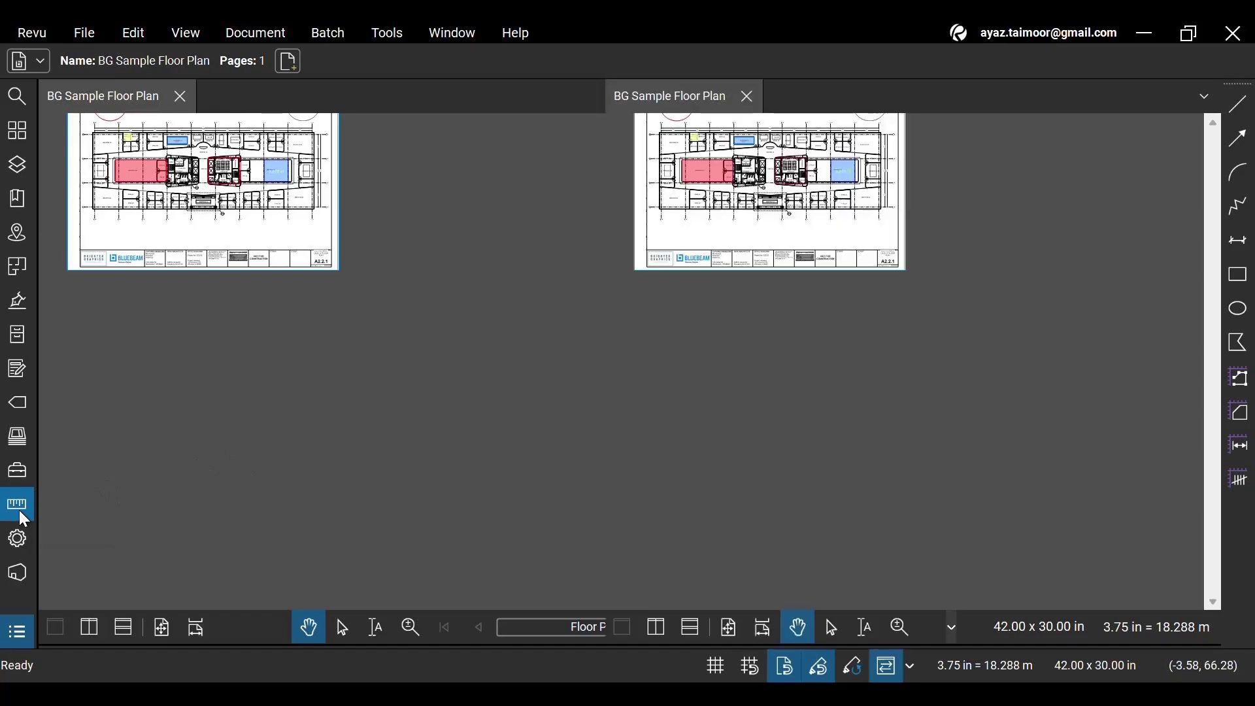
# Hide the Measurements and Tool Chest panels from the panel access bar.
pyautogui.rightClick(20, 513)
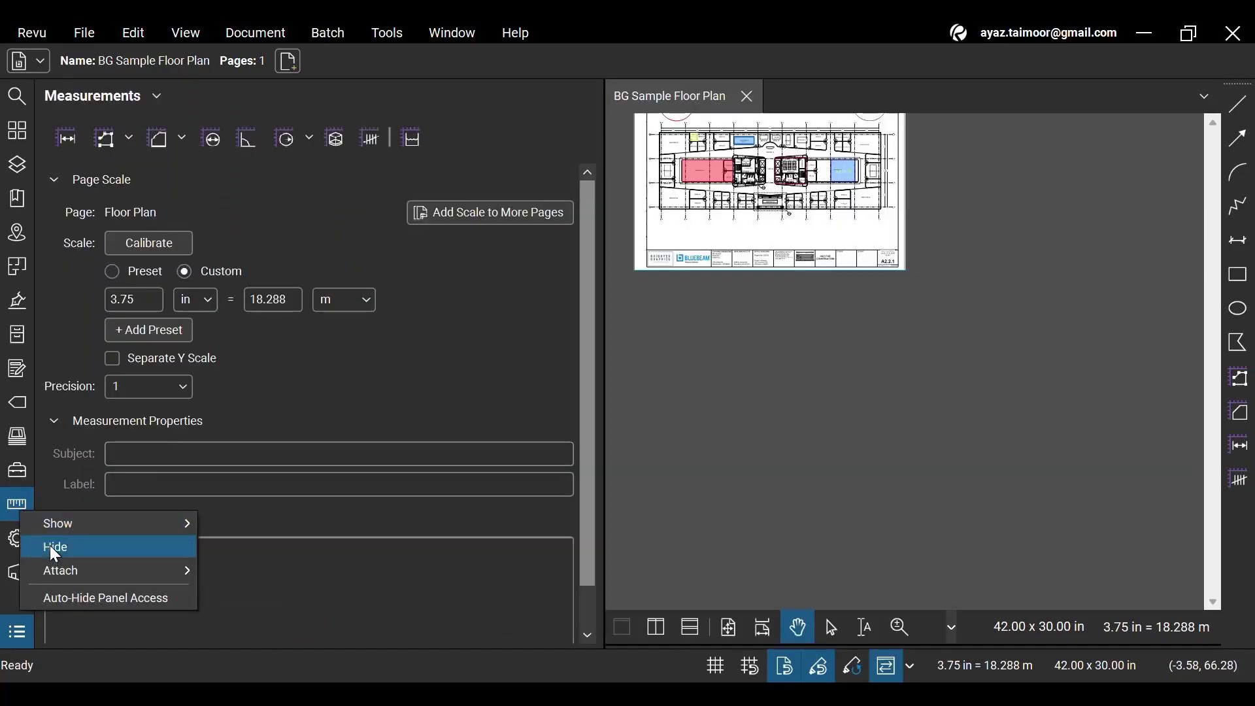
pyautogui.click(68, 547)
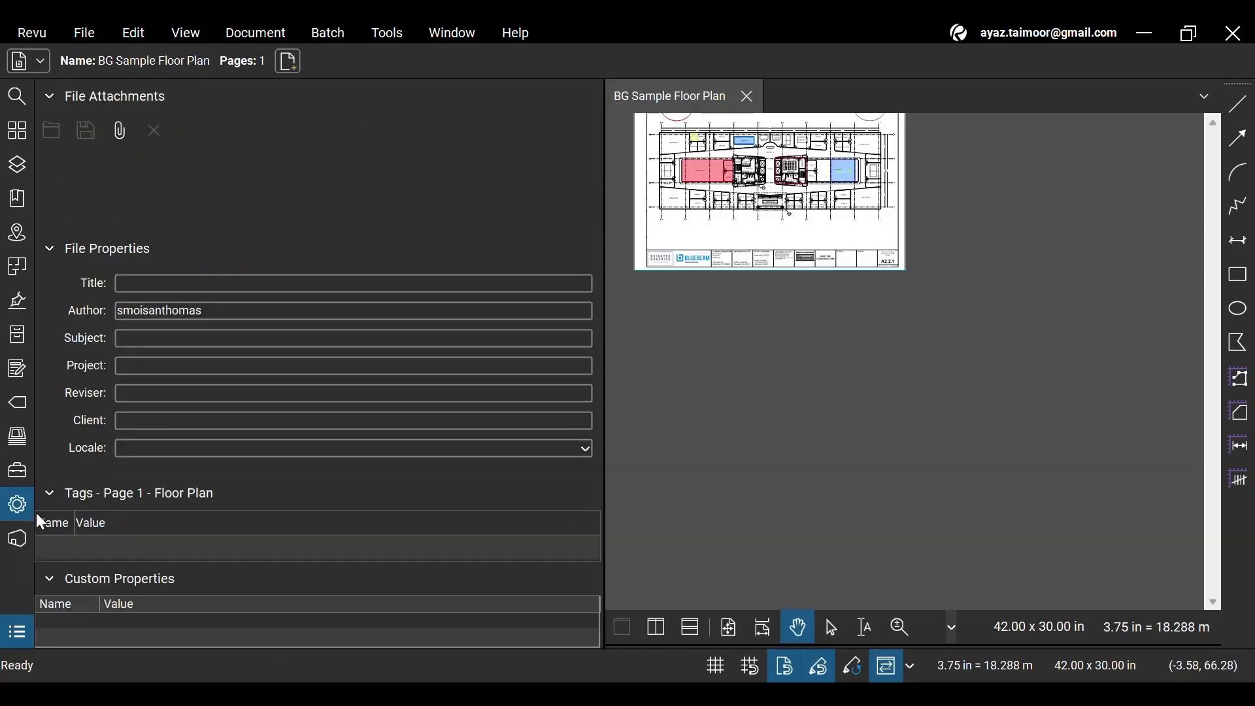
pyautogui.rightClick(13, 476)
pyautogui.click(42, 511)
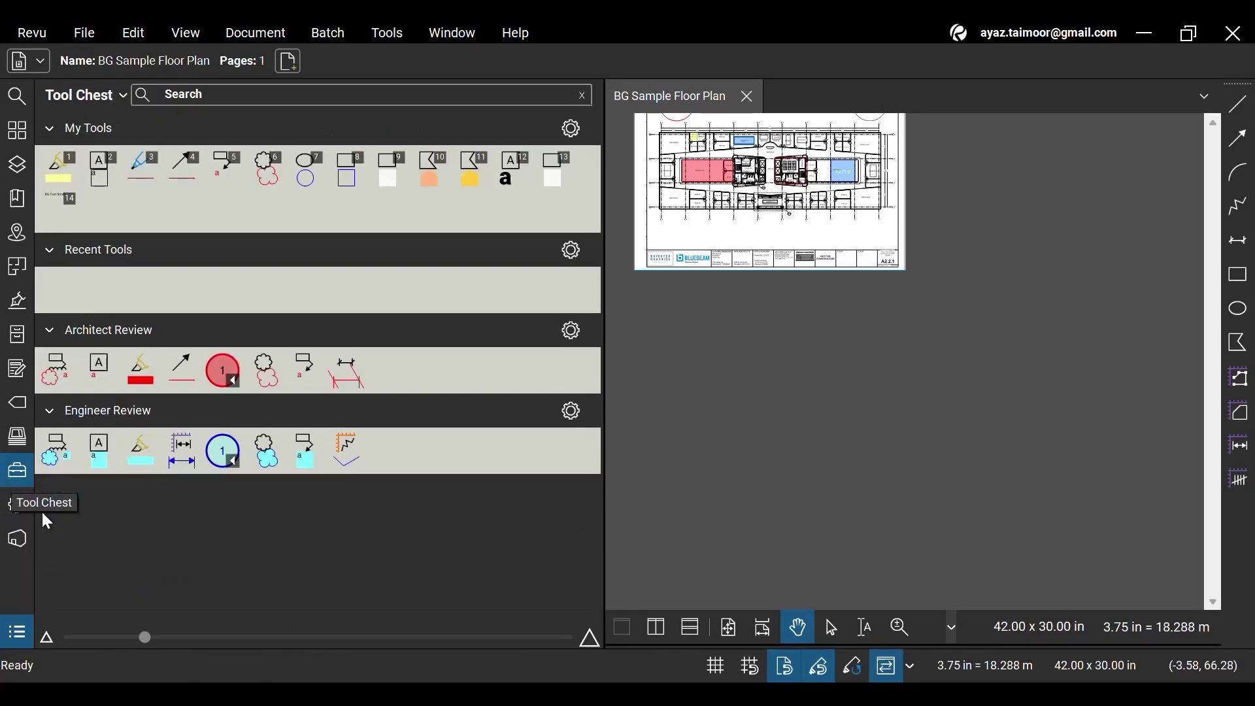
pyautogui.rightClick(21, 479)
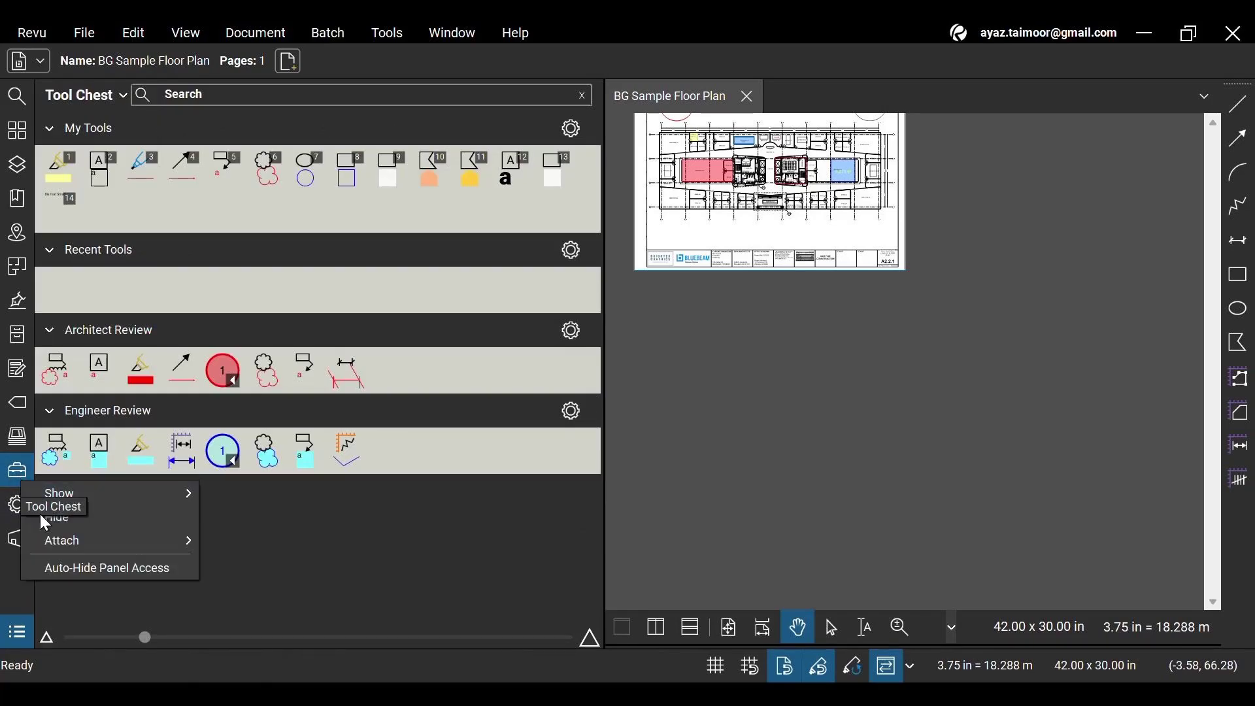
pyautogui.click(115, 522)
# Show the Tool Chest and Measurements panels again and collapse Measurements.
pyautogui.rightClick(10, 549)
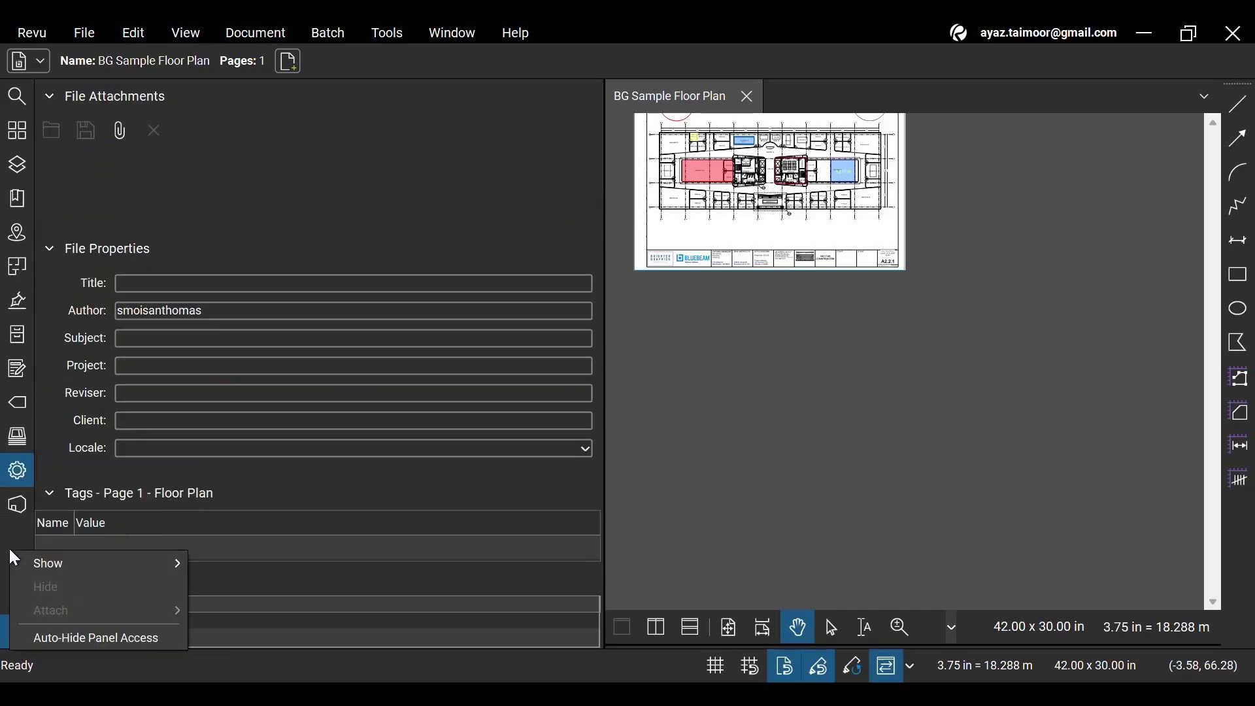
pyautogui.moveTo(51, 564)
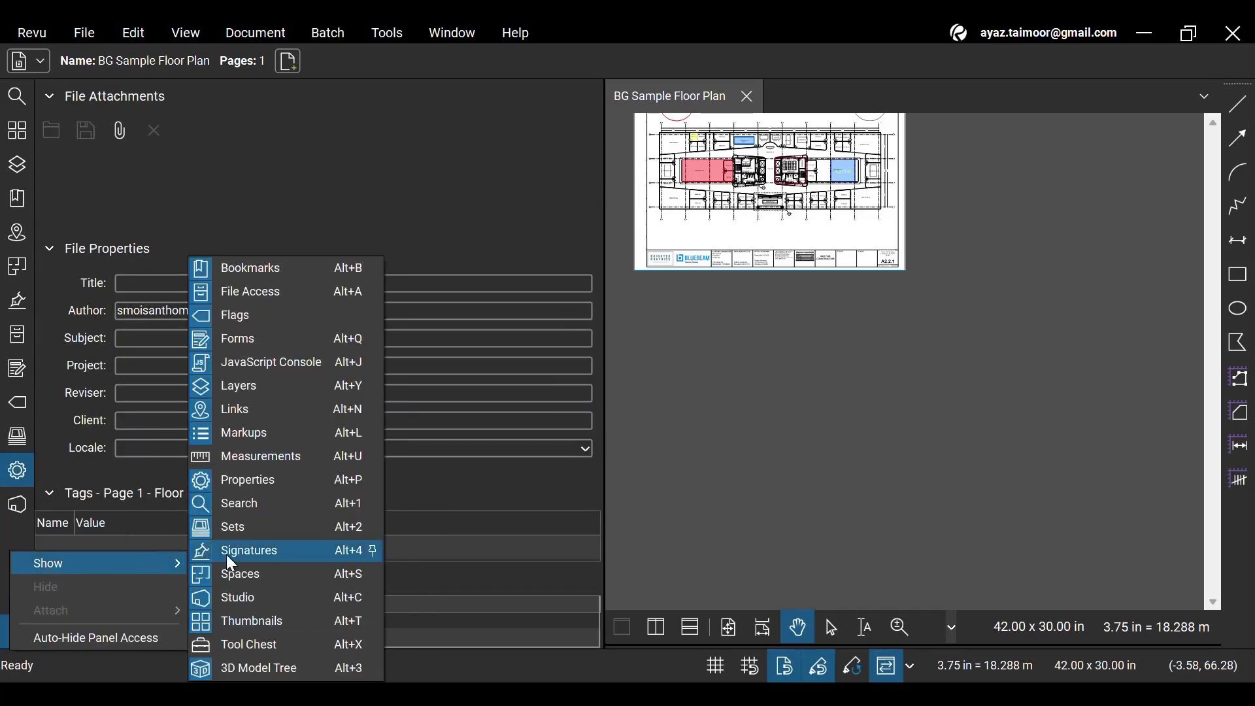
pyautogui.click(250, 639)
pyautogui.rightClick(22, 562)
pyautogui.moveTo(49, 569)
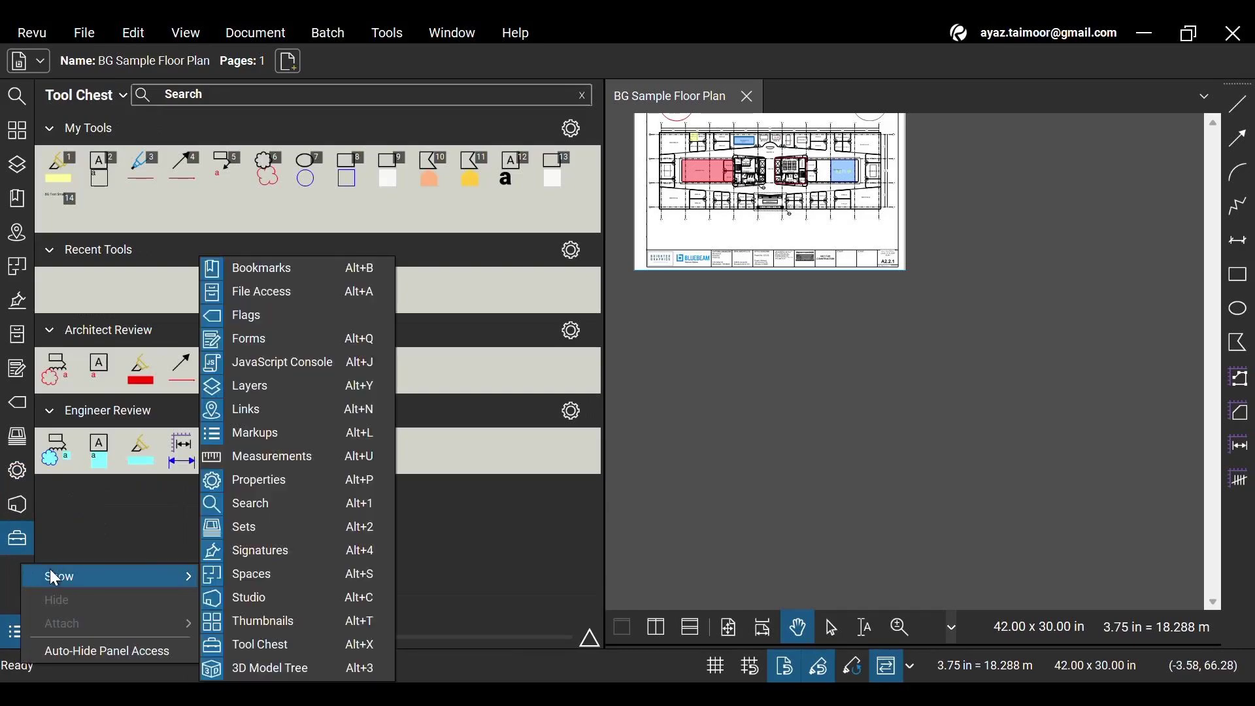
pyautogui.click(258, 456)
pyautogui.click(21, 575)
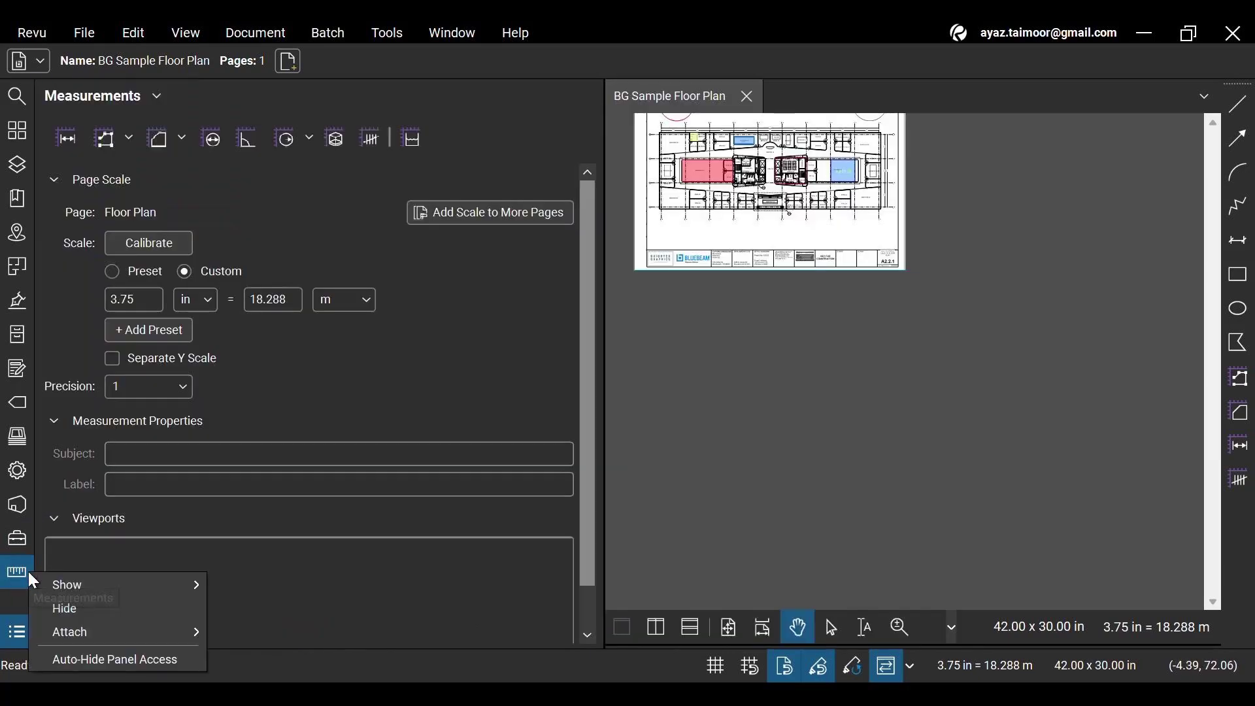
# Attach the Measurements panel to the right side, collapse the Tool Chest, and widen the Measurements panel.
pyautogui.rightClick(29, 571)
pyautogui.moveTo(135, 631)
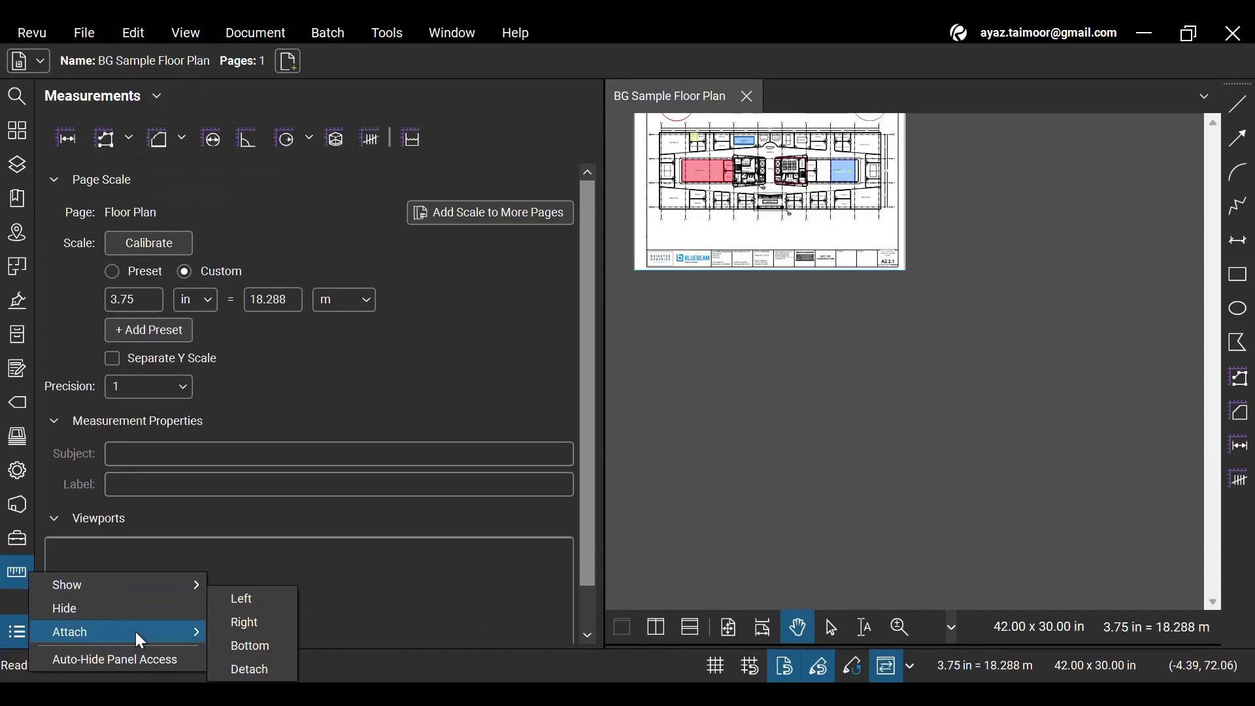
pyautogui.click(262, 628)
pyautogui.click(10, 551)
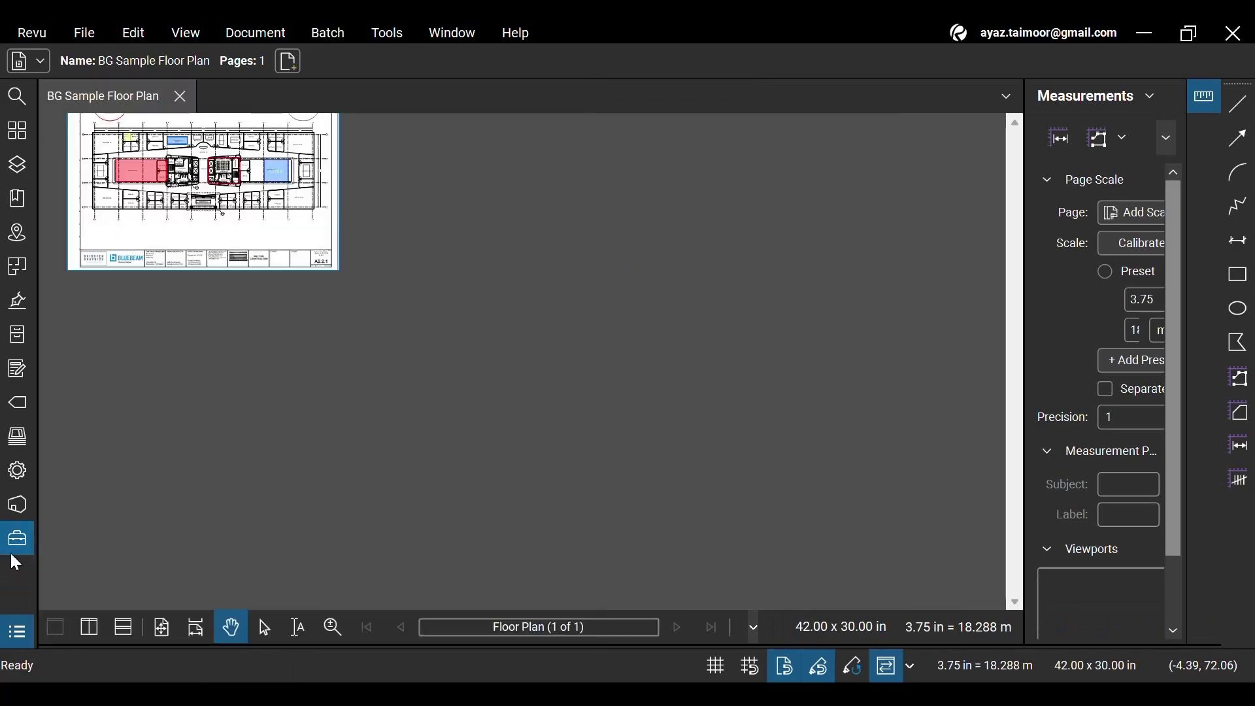
pyautogui.moveTo(1022, 294); pyautogui.dragTo(985, 364)
# Attach the Measurements panel back to the left side.
pyautogui.rightClick(1204, 95)
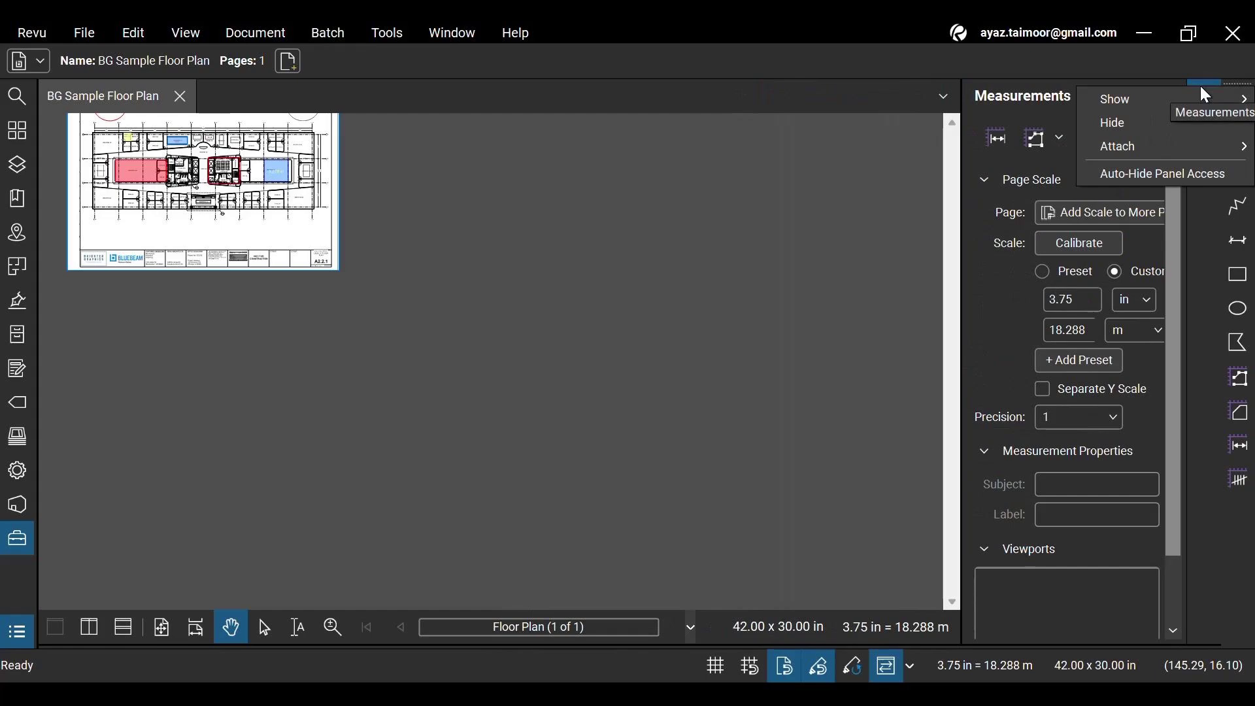
pyautogui.moveTo(1186, 140)
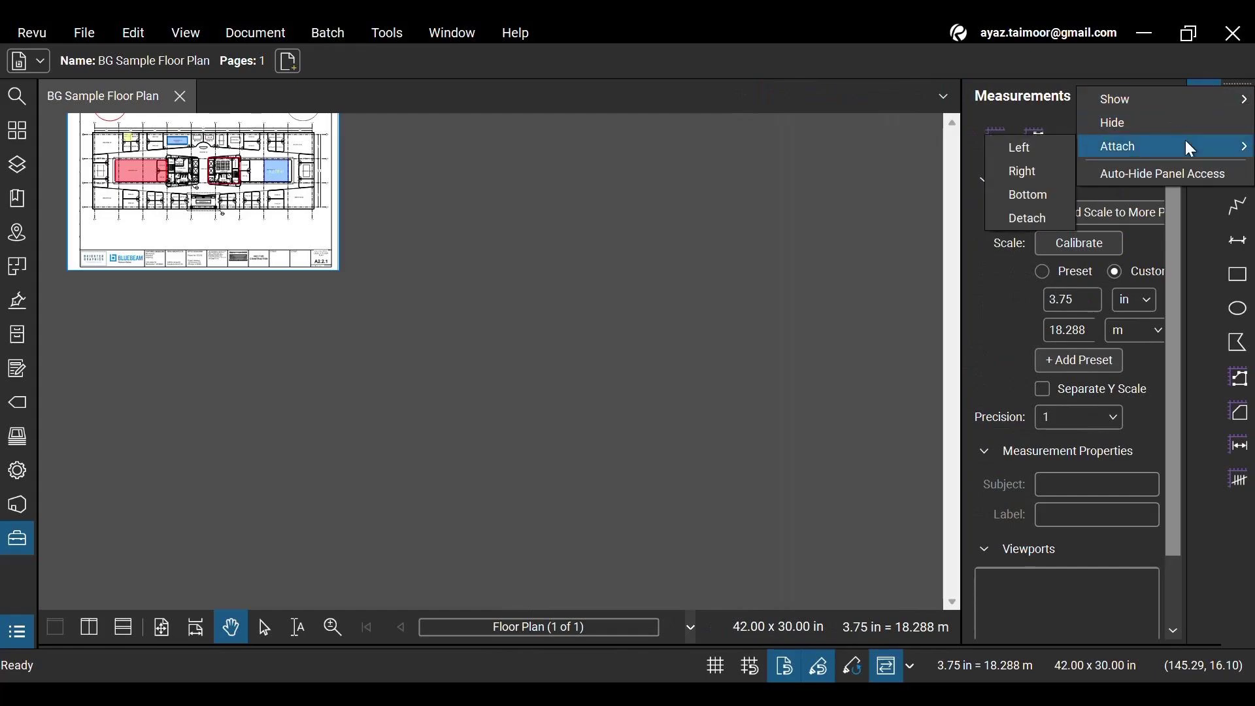
pyautogui.click(1046, 154)
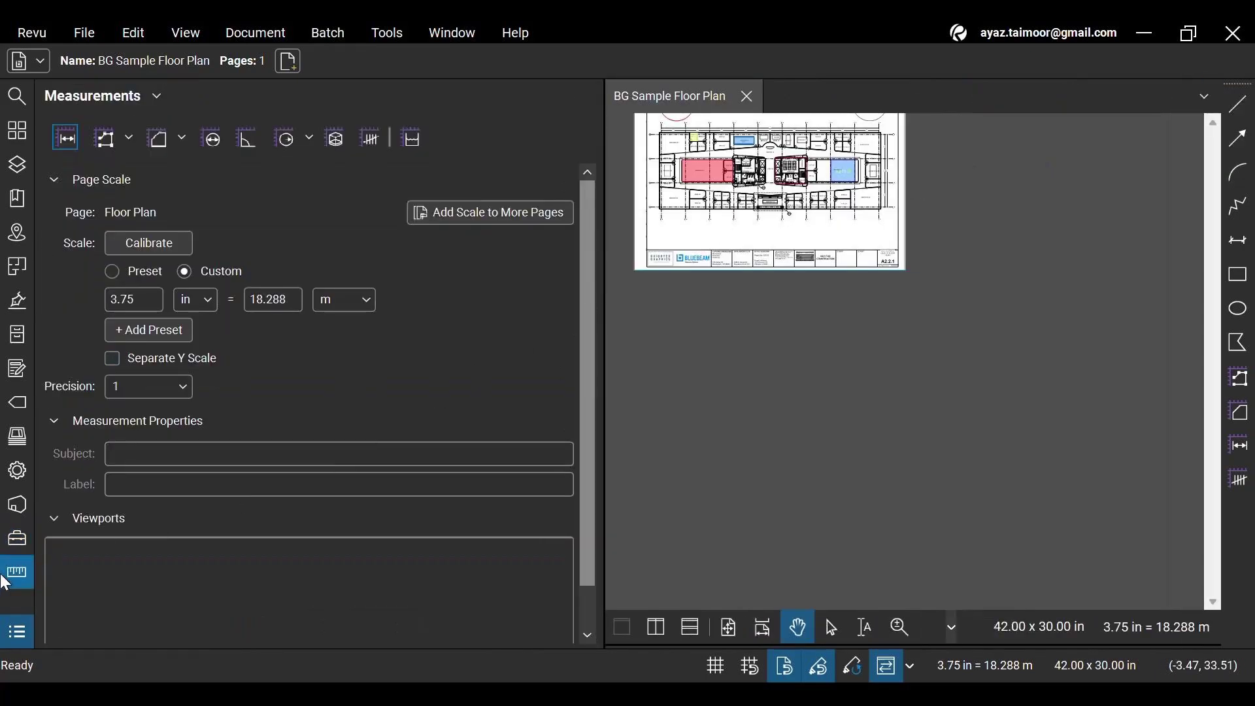
# Attach the Measurements panel to the bottom and collapse the Tool Chest.
pyautogui.rightClick(15, 577)
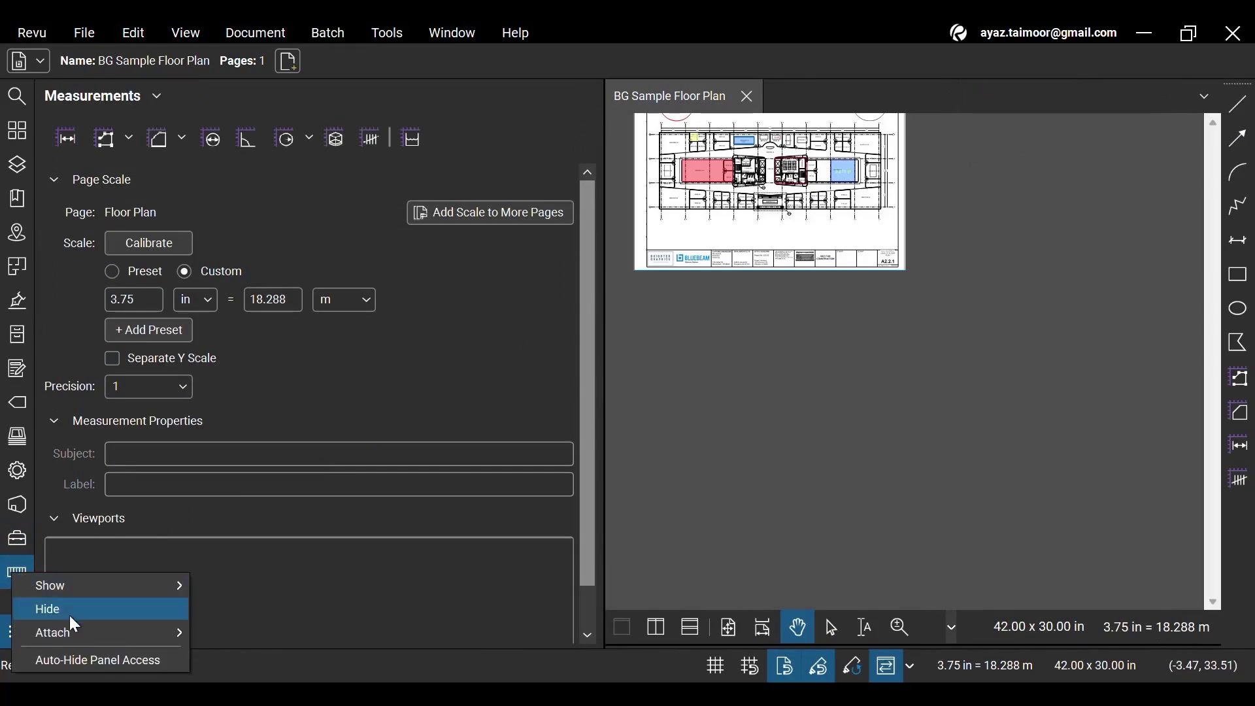
pyautogui.moveTo(128, 632)
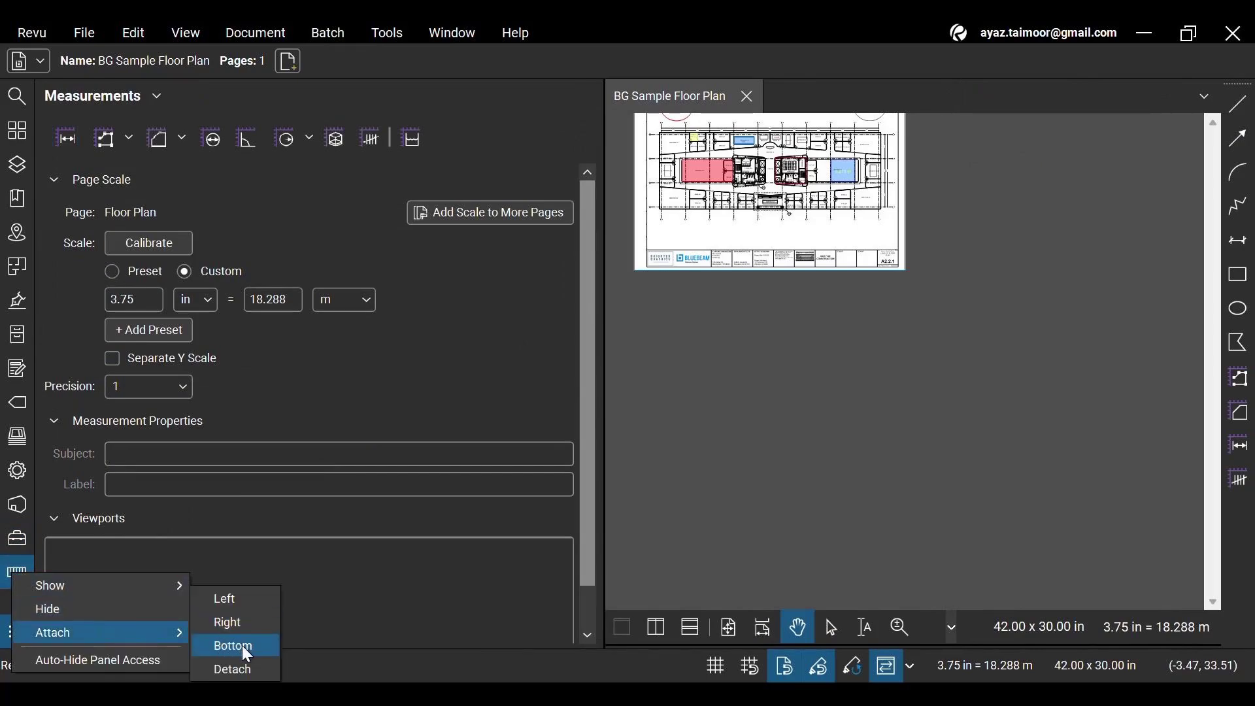
pyautogui.click(262, 649)
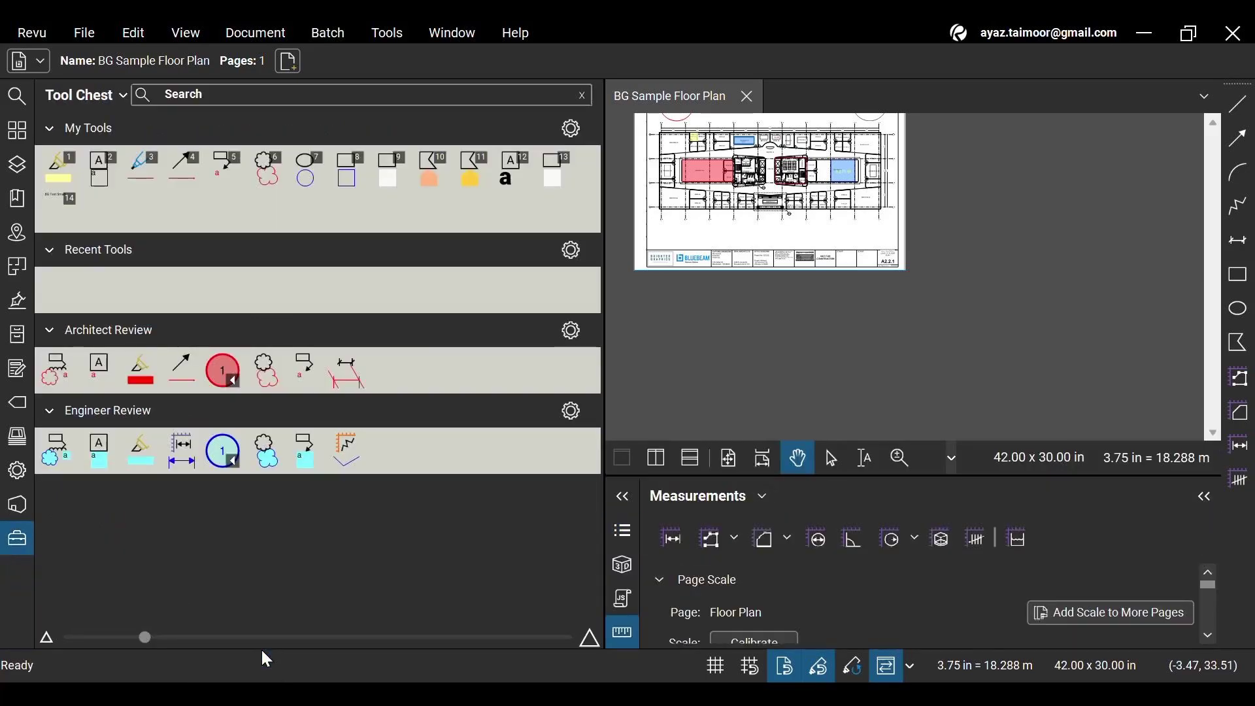
pyautogui.click(22, 547)
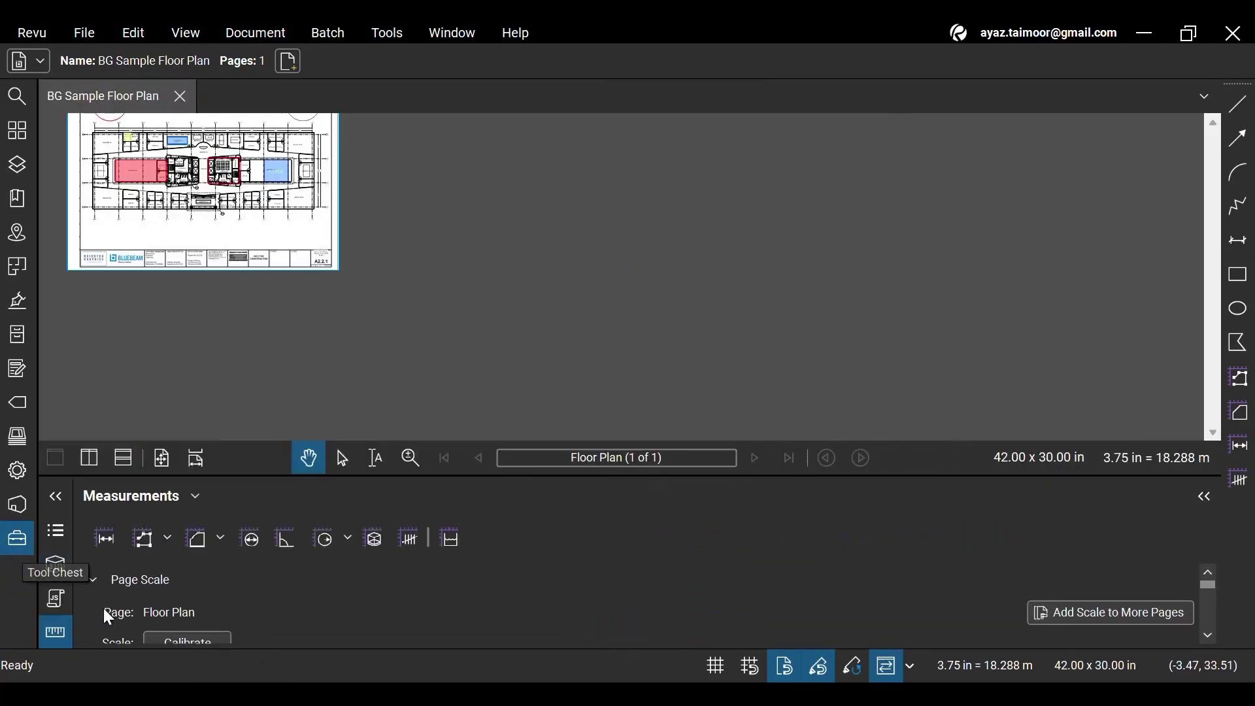
# Switch between the Markups List and Measurements in the bottom dock, collapsing and reopening each one.
pyautogui.click(66, 531)
pyautogui.click(66, 535)
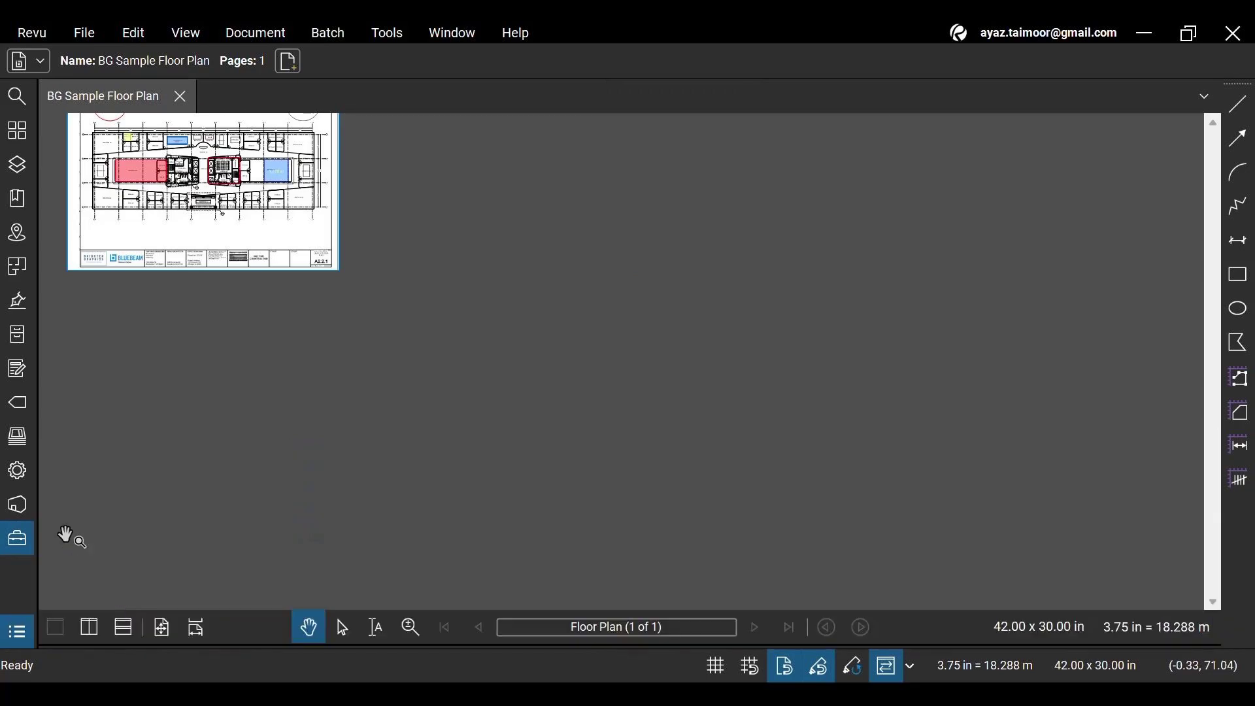
pyautogui.click(18, 633)
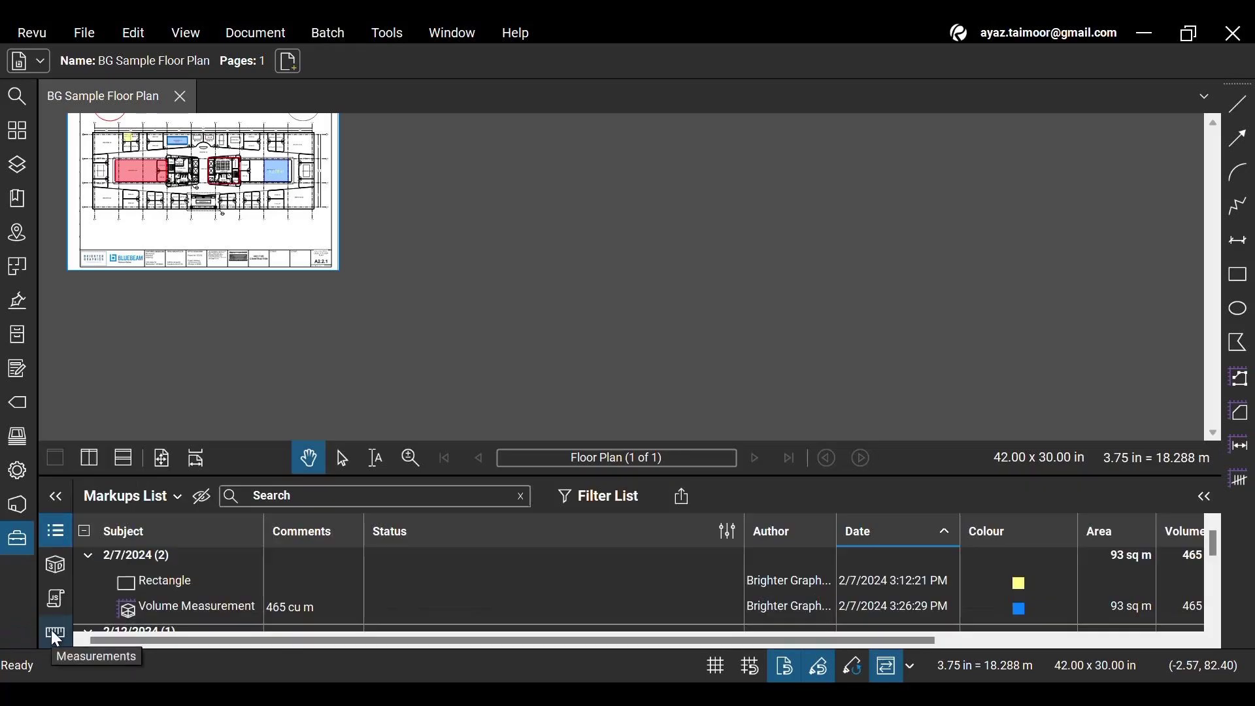
pyautogui.click(55, 635)
pyautogui.click(57, 635)
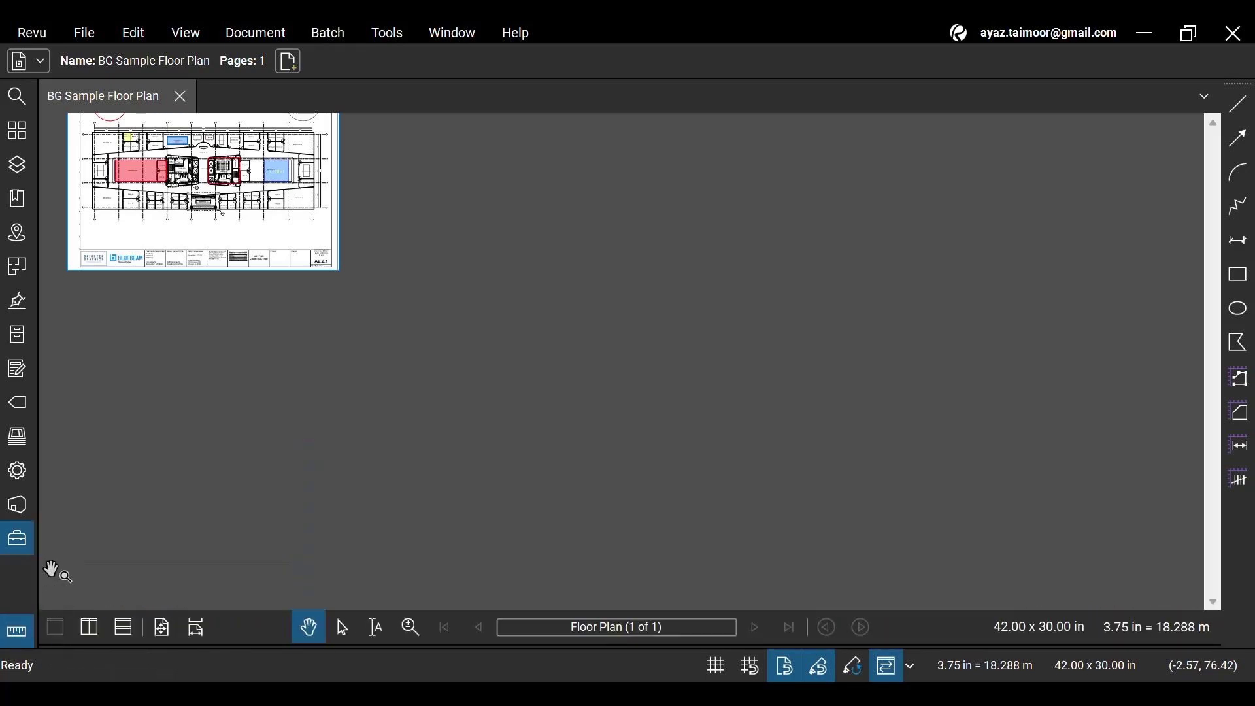
pyautogui.click(26, 629)
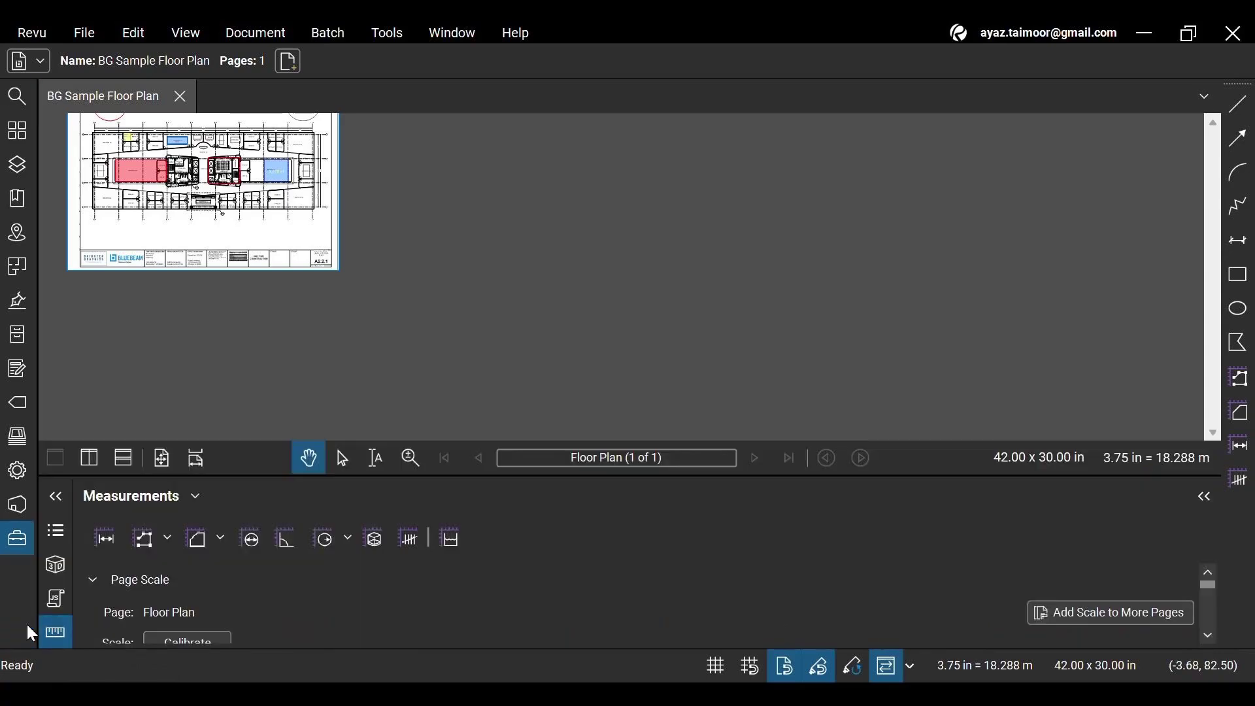
# Show the Markups List in the bottom dock, collapse it, and reopen it.
pyautogui.click(56, 533)
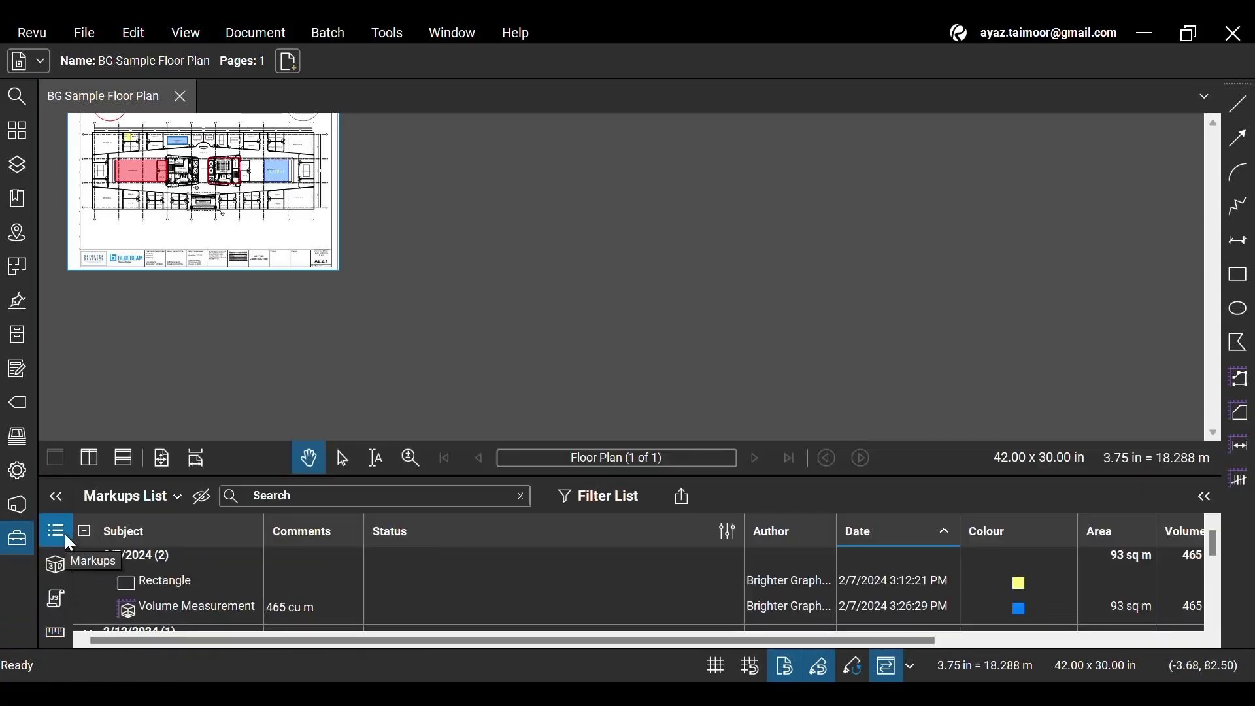
pyautogui.click(56, 532)
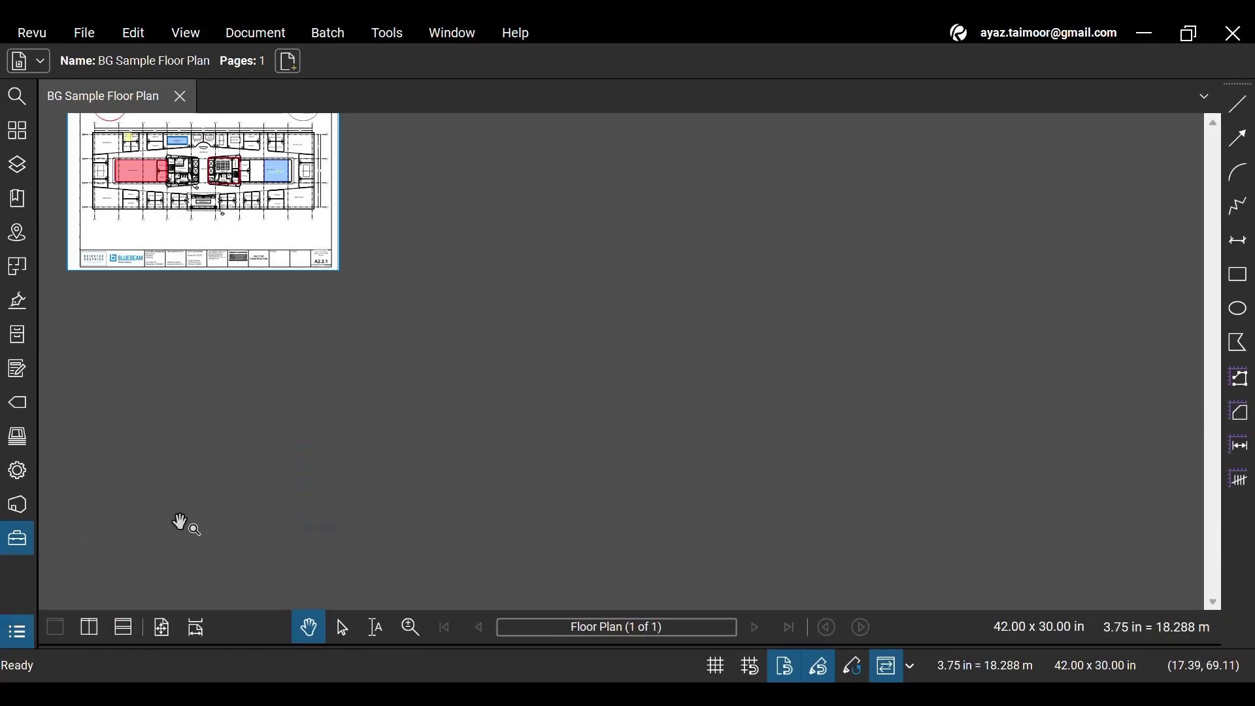
pyautogui.click(27, 630)
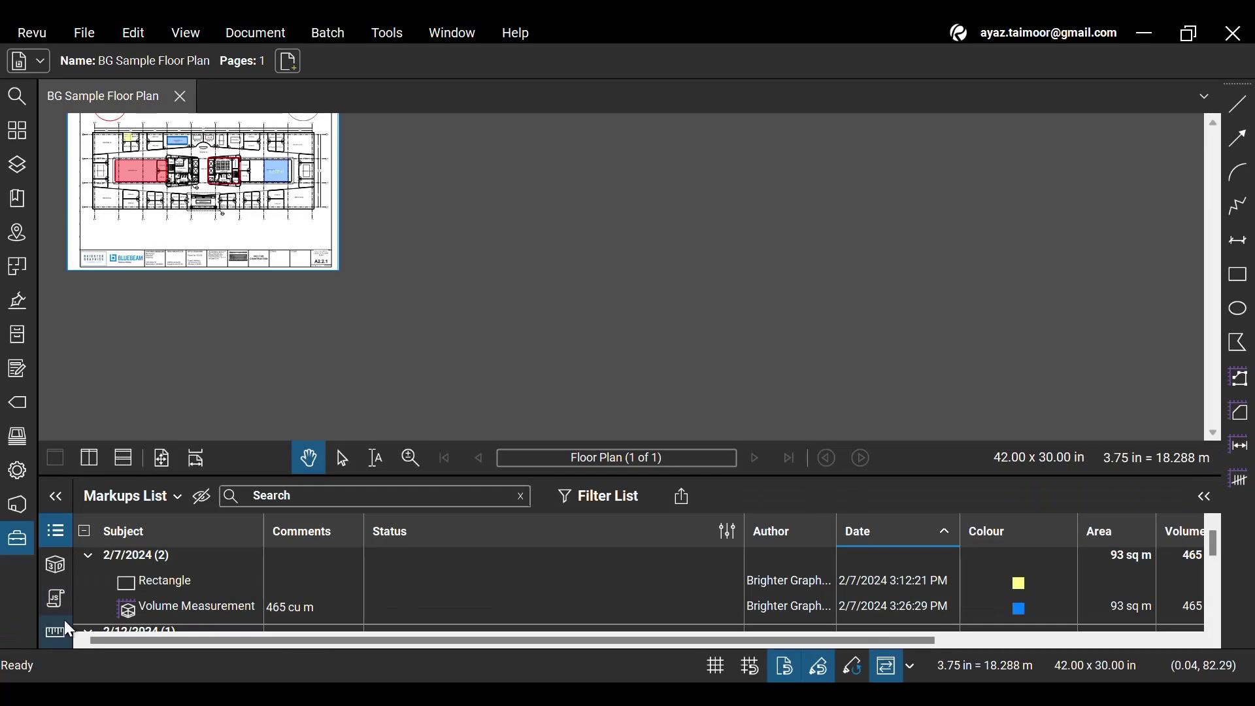
# Move Measurements from the bottom dock to the left dock between Properties and Studio, and show the Markups List at the bottom.
pyautogui.click(56, 632)
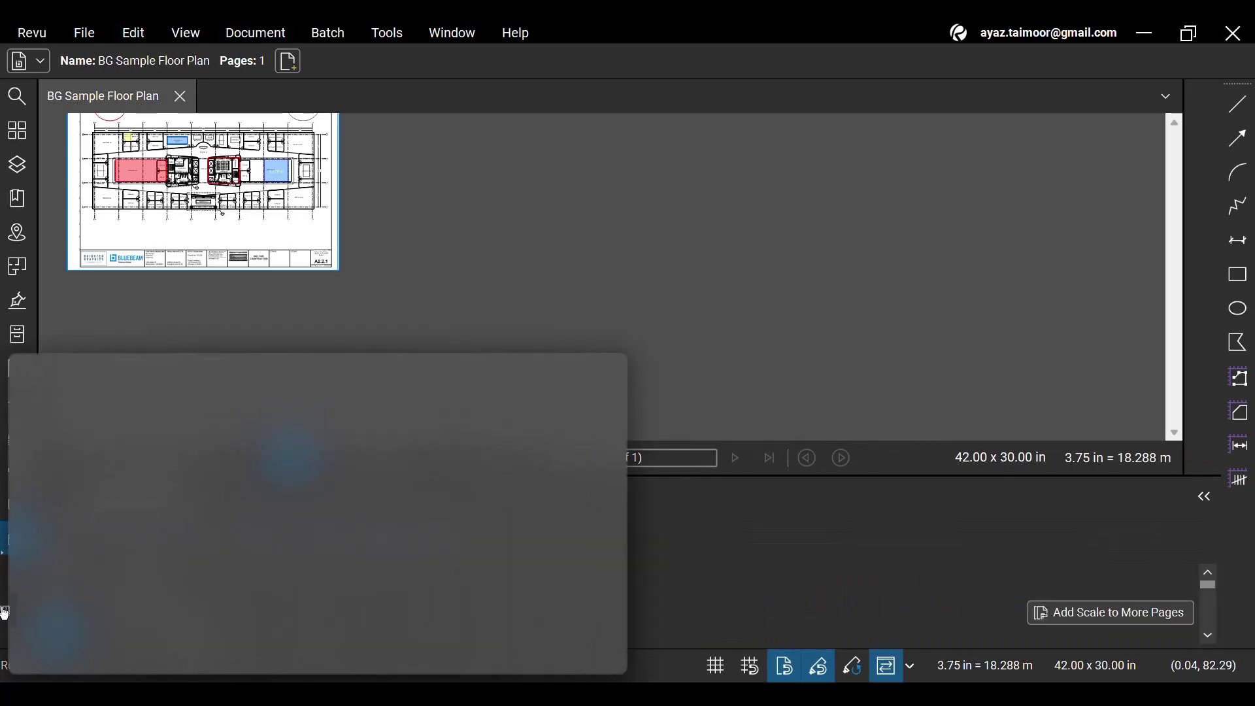
pyautogui.moveTo(2, 574); pyautogui.dragTo(2, 572)
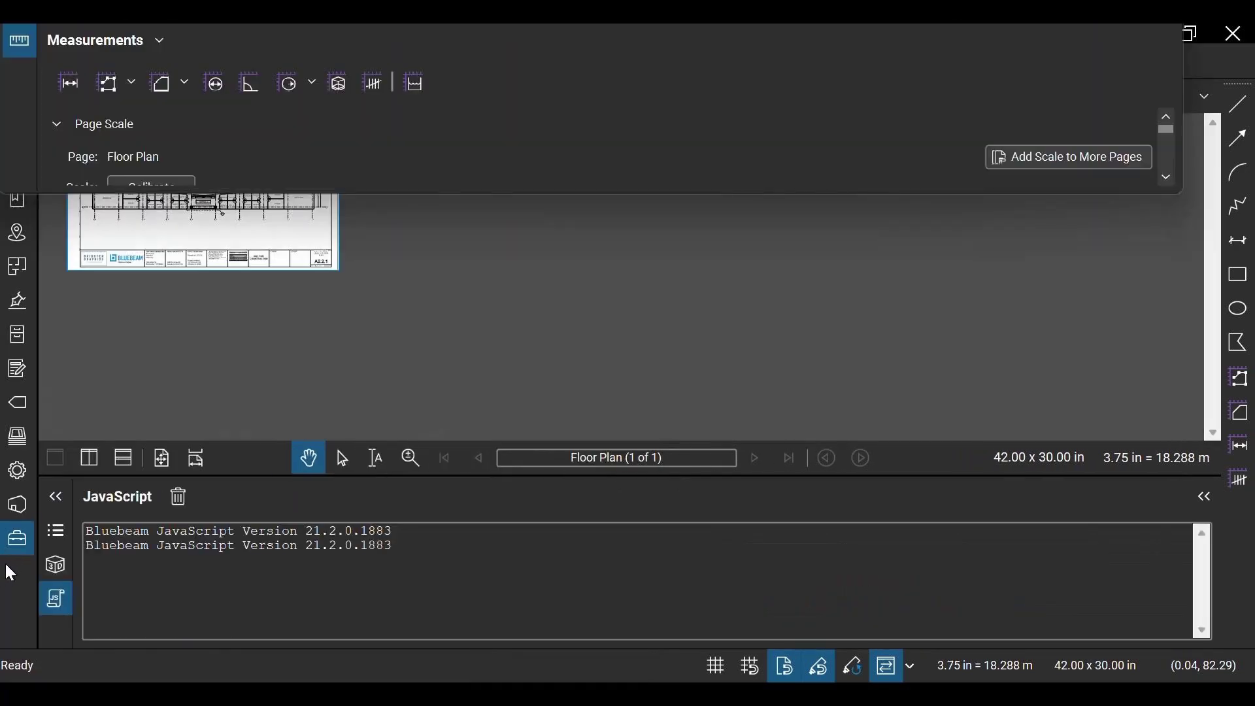
pyautogui.click(56, 530)
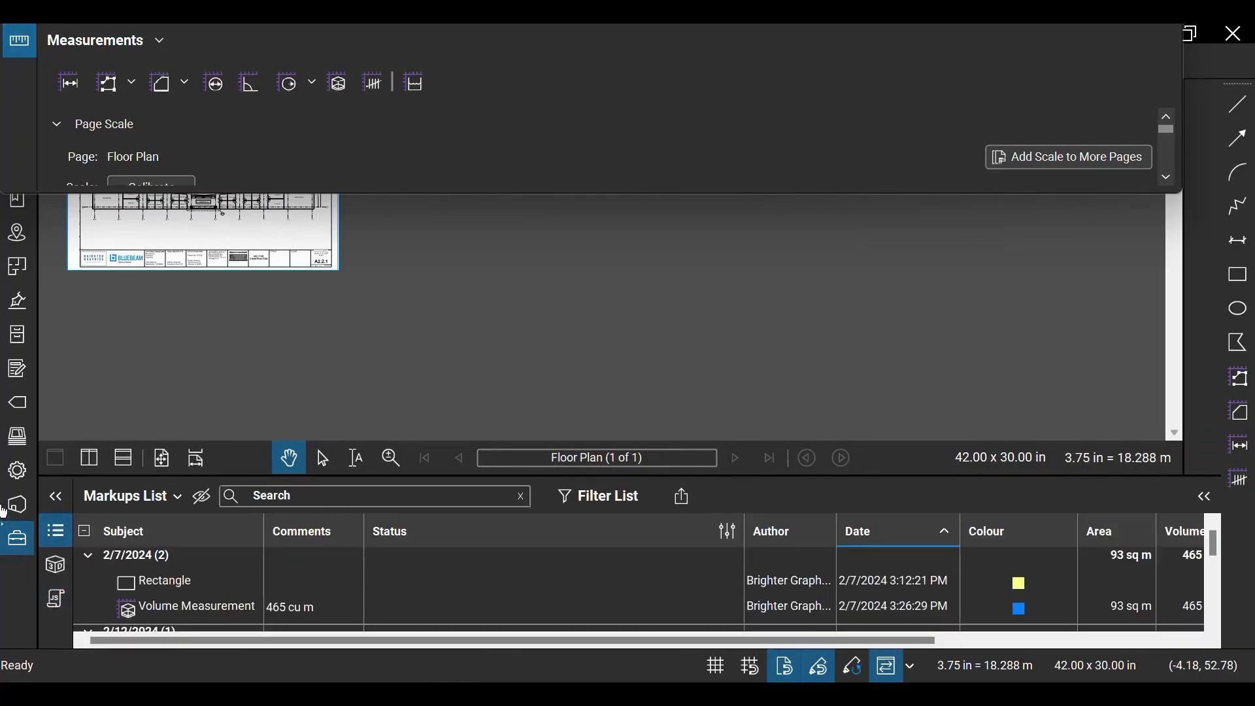
pyautogui.moveTo(5, 507); pyautogui.dragTo(5, 507)
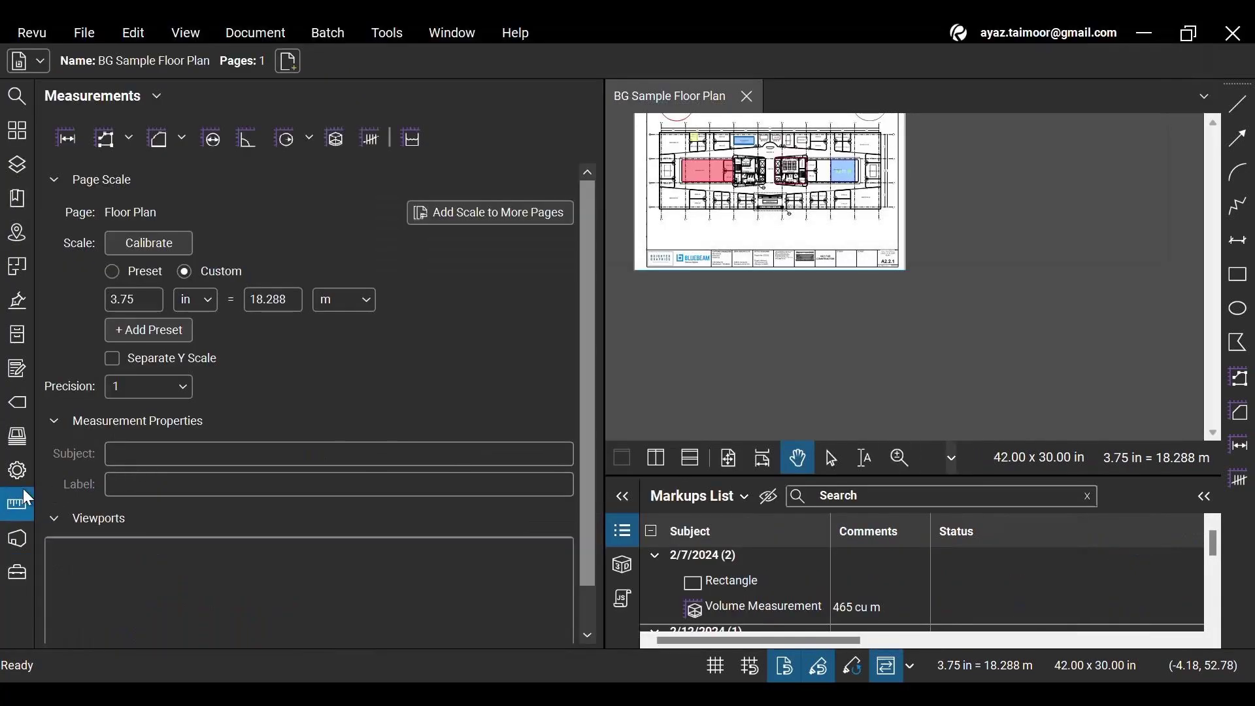
# Collapse Measurements and the Markups List, and reorder Measurements above Properties in the left dock.
pyautogui.click(26, 500)
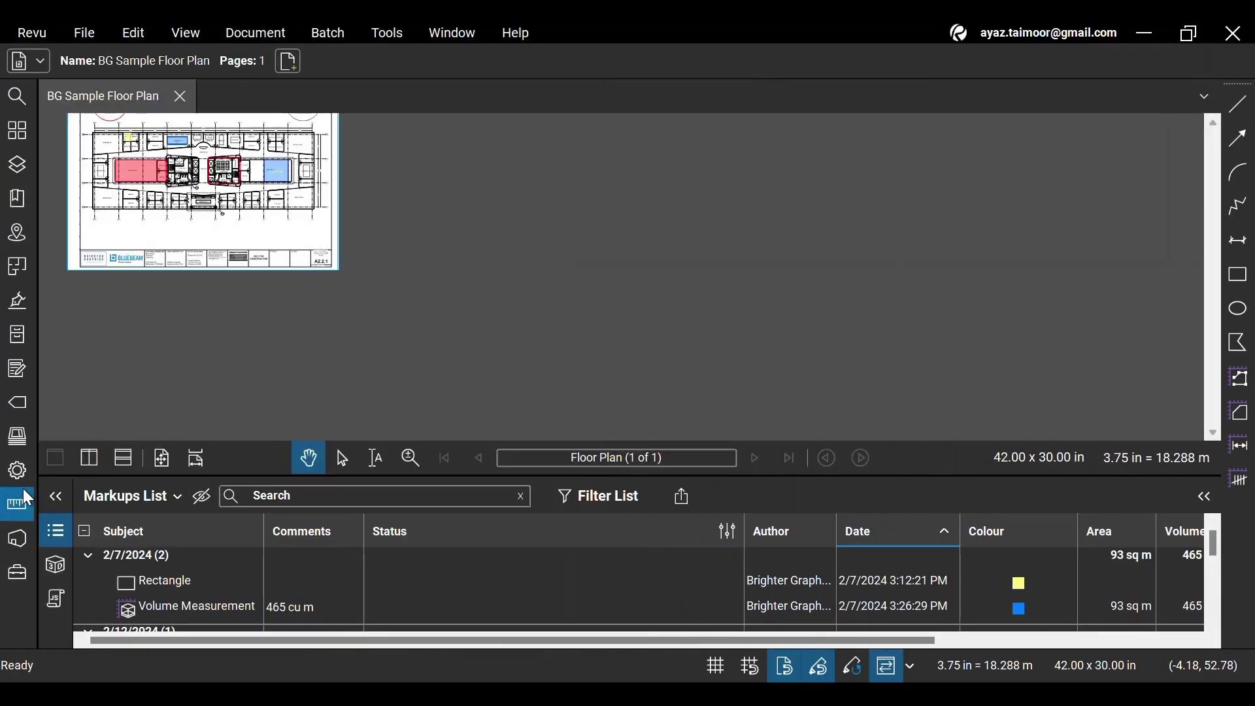
pyautogui.click(63, 527)
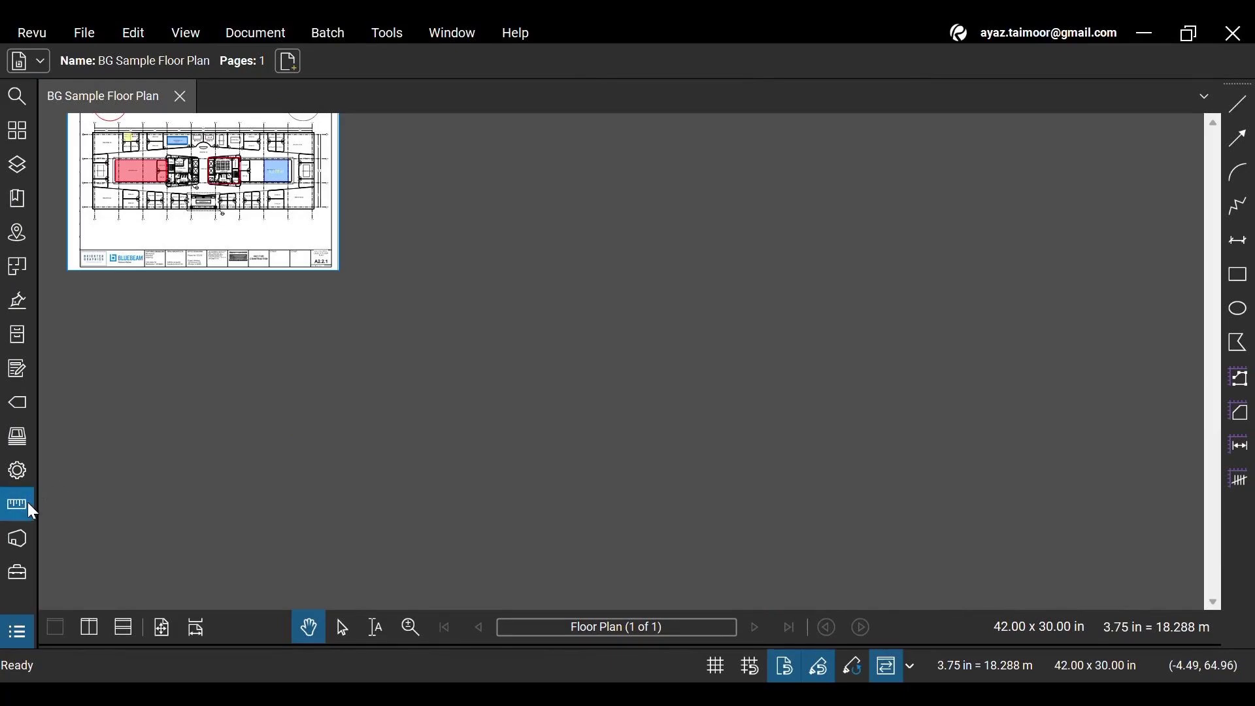
pyautogui.moveTo(26, 503)
pyautogui.mouseDown()
pyautogui.moveTo(104, 498)
pyautogui.moveTo(603, 288)
pyautogui.moveTo(17, 482)
pyautogui.mouseUp()
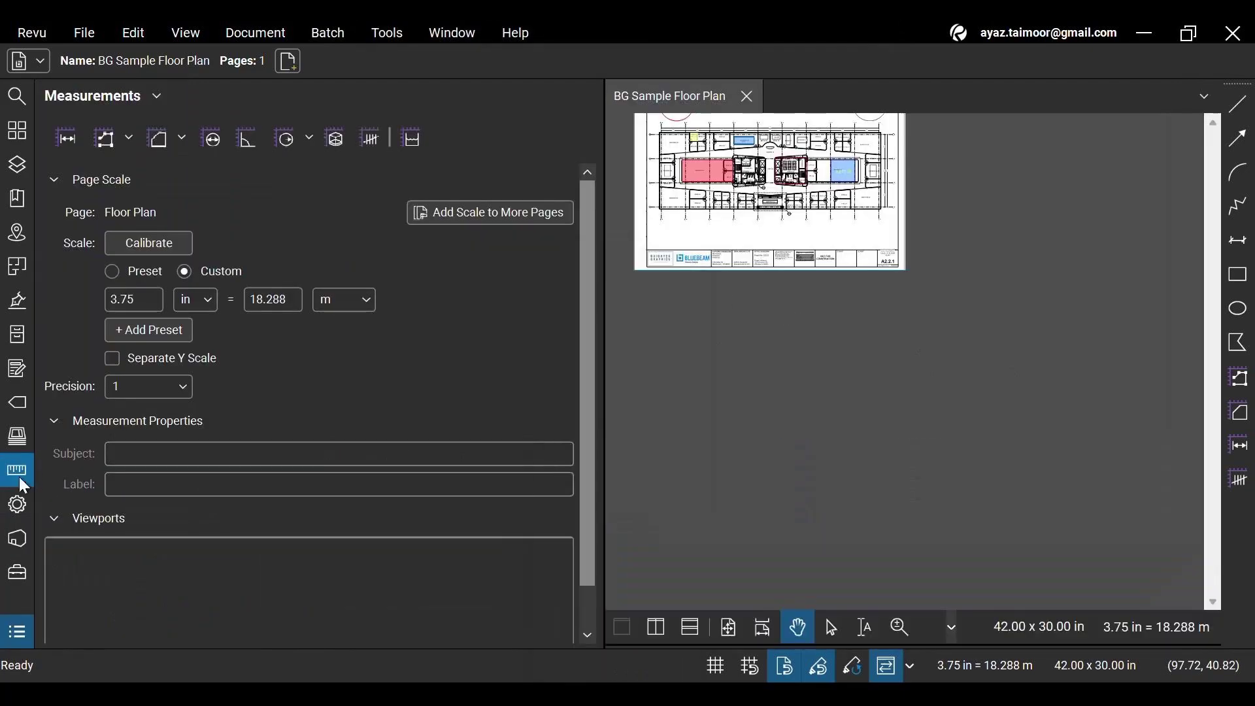
pyautogui.click(16, 484)
# Detach the Measurements panel, place it floating over the document area, and collapse the Properties panel.
pyautogui.rightClick(15, 482)
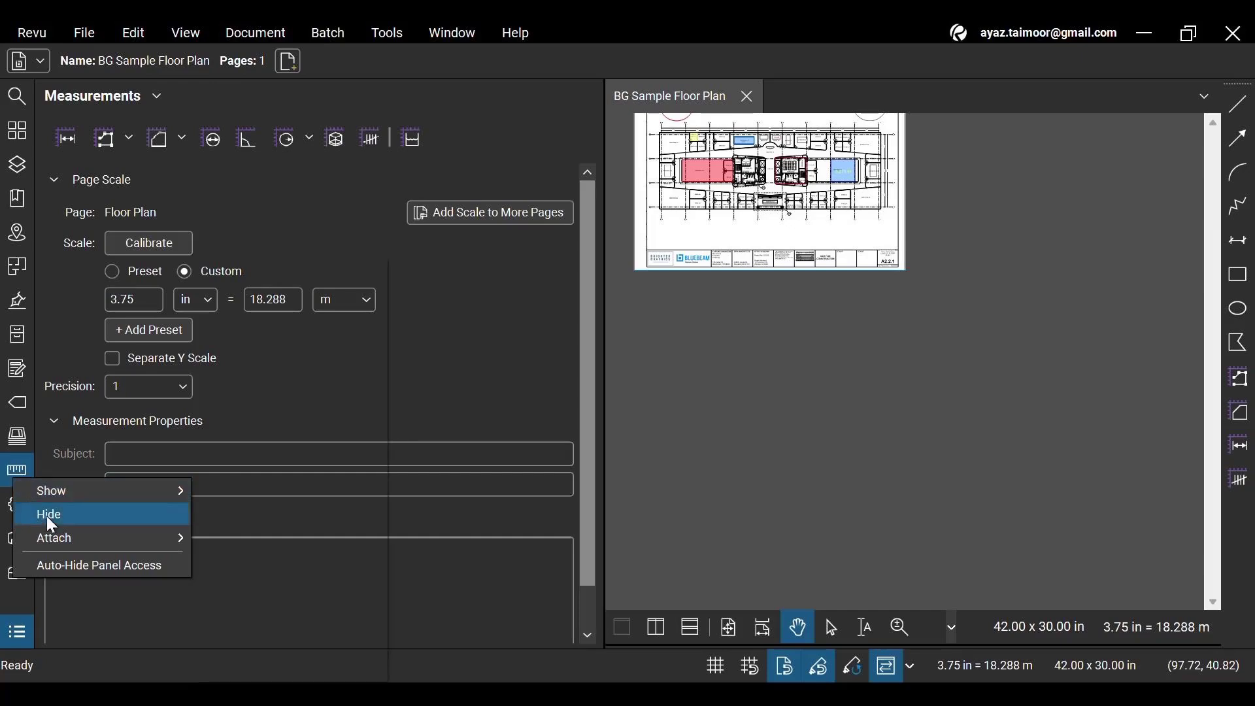
pyautogui.moveTo(92, 542)
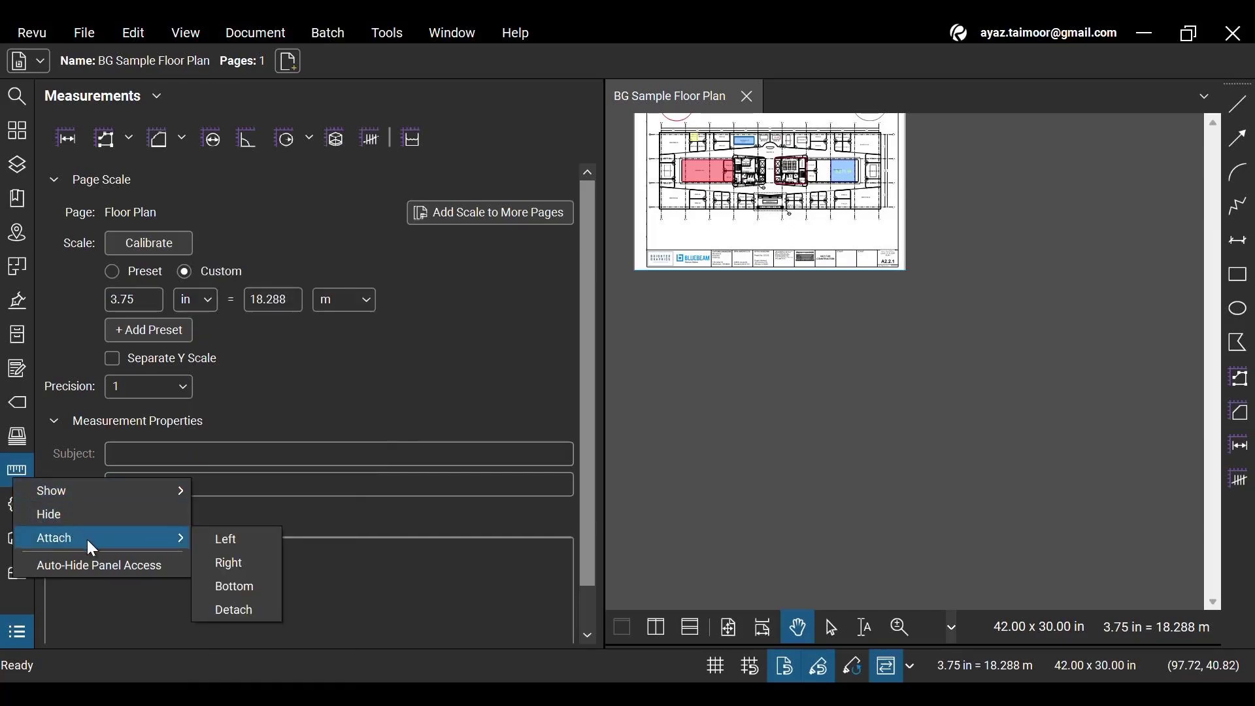
pyautogui.click(253, 626)
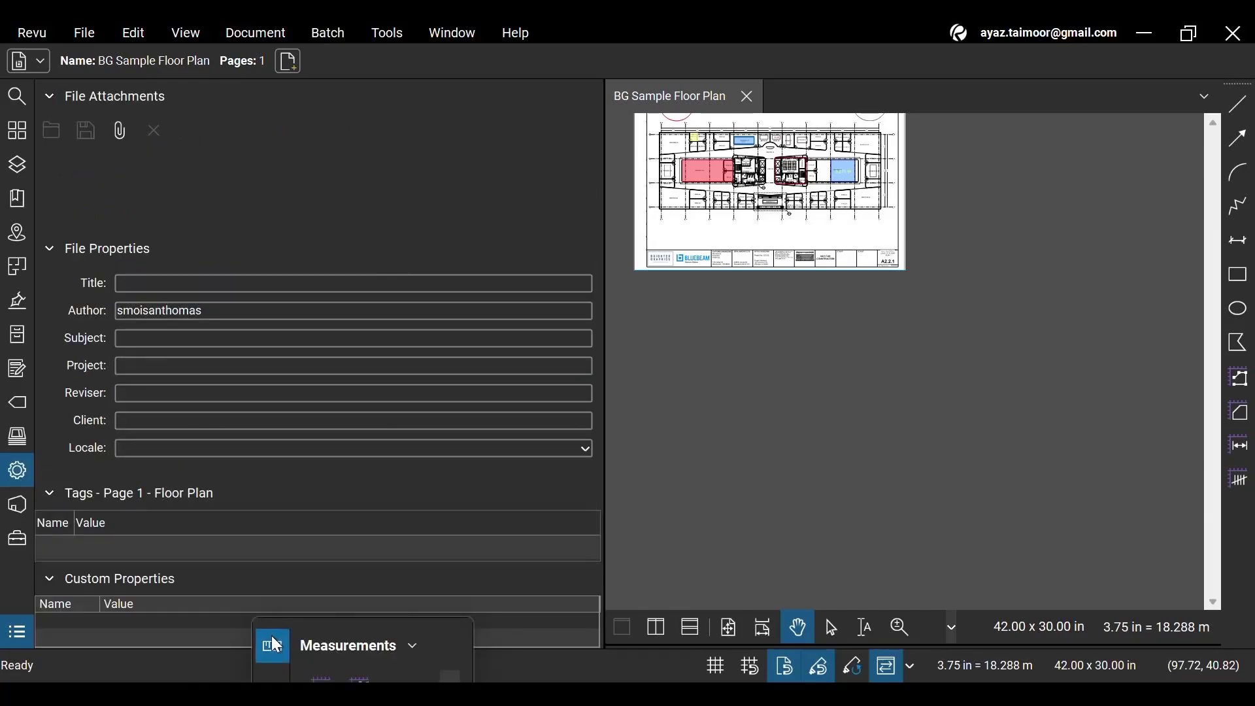
pyautogui.moveTo(276, 646); pyautogui.dragTo(821, 339)
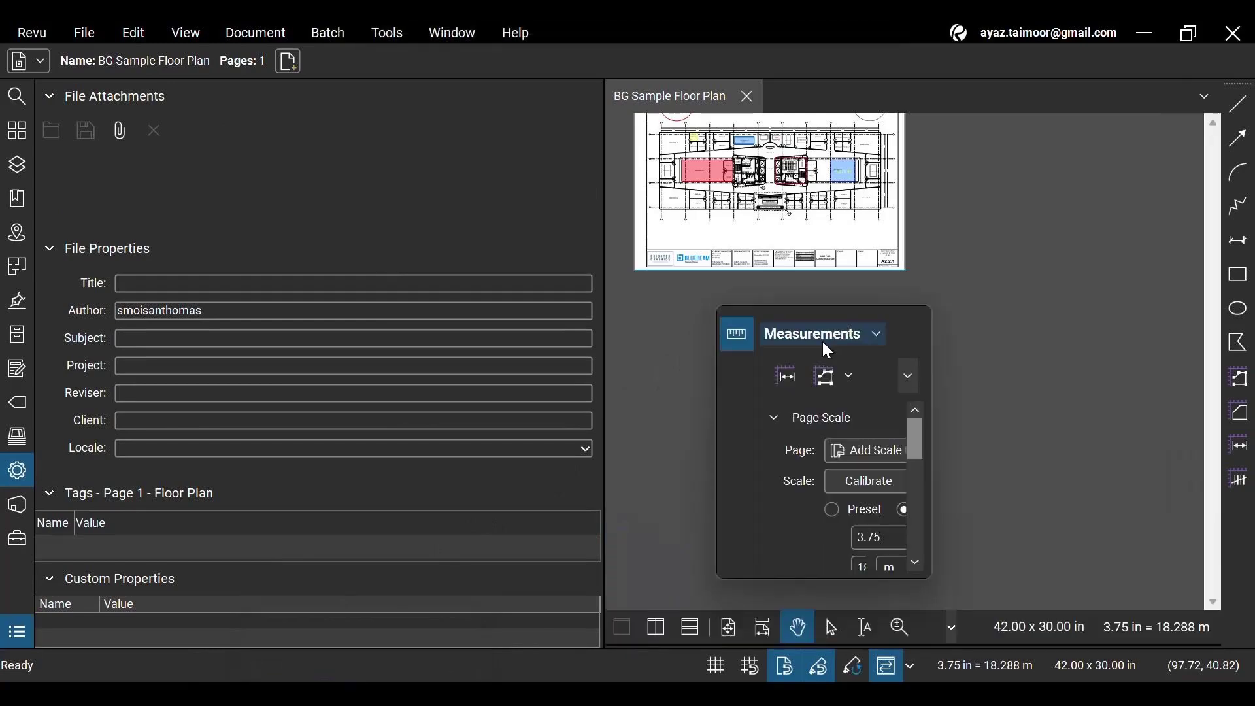
pyautogui.click(17, 477)
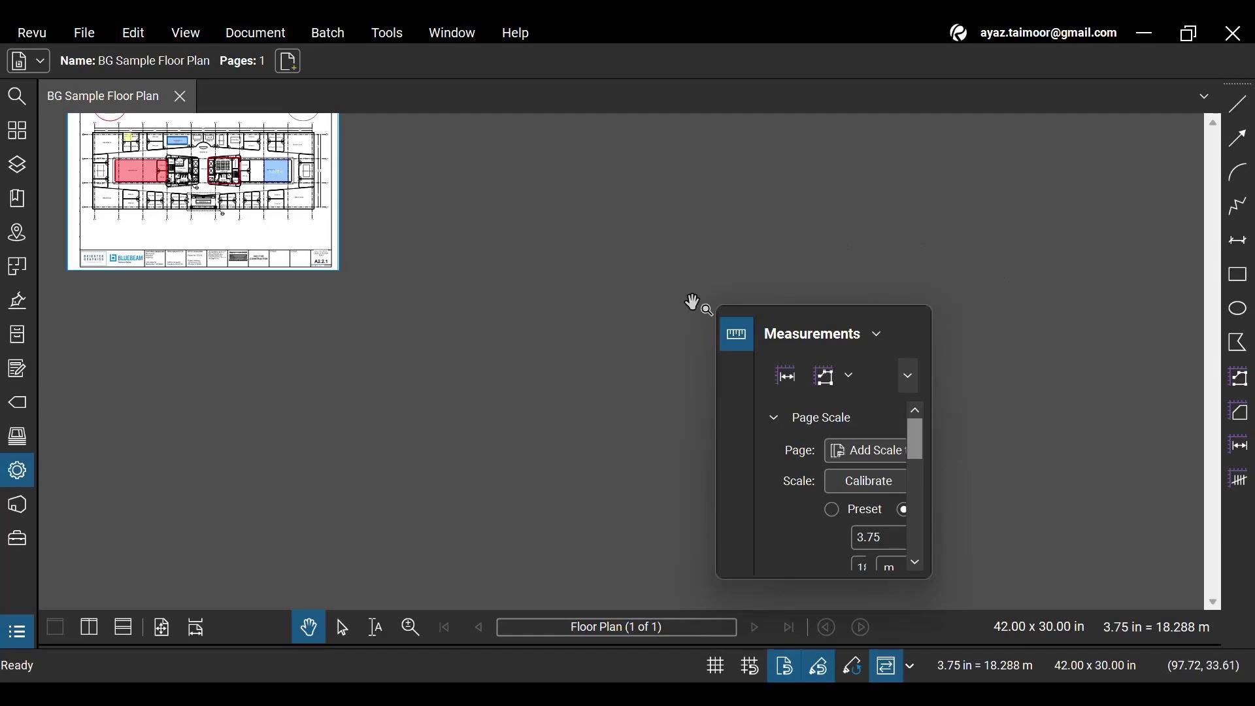
# Dock the floating Measurements panel back on the left side above Properties and collapse it.
pyautogui.moveTo(732, 338); pyautogui.dragTo(6, 500)
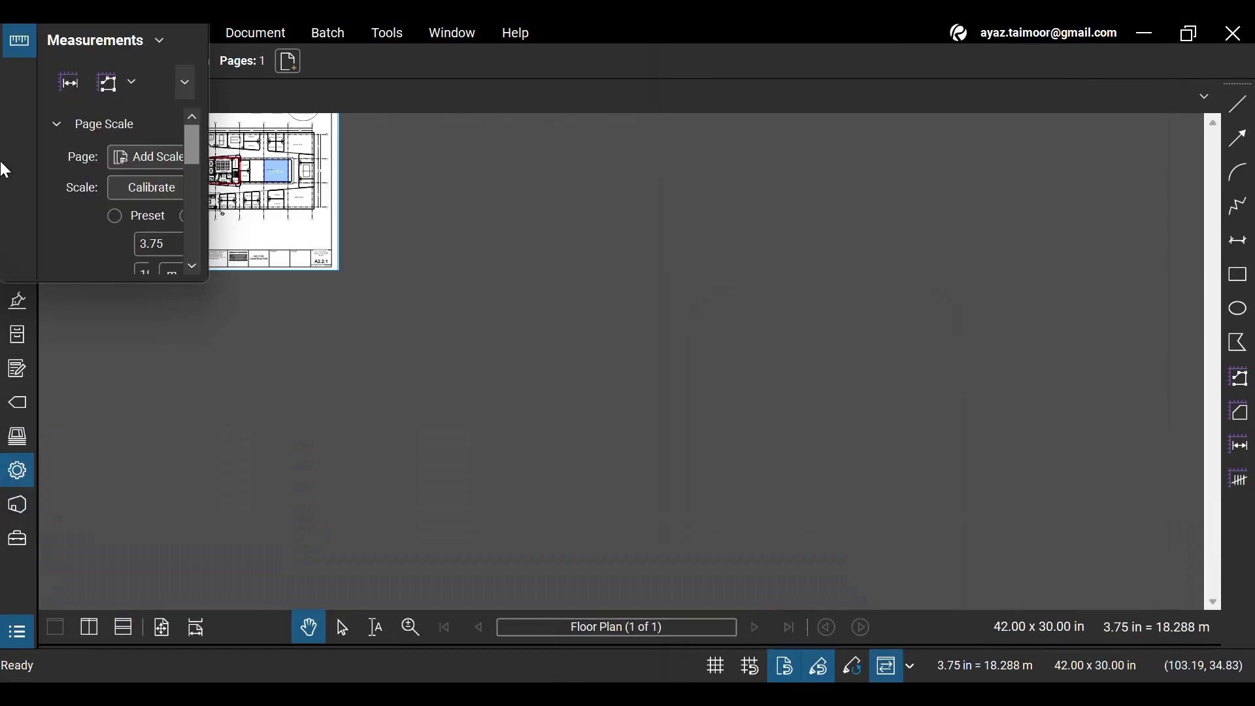
pyautogui.moveTo(13, 52); pyautogui.dragTo(4, 437)
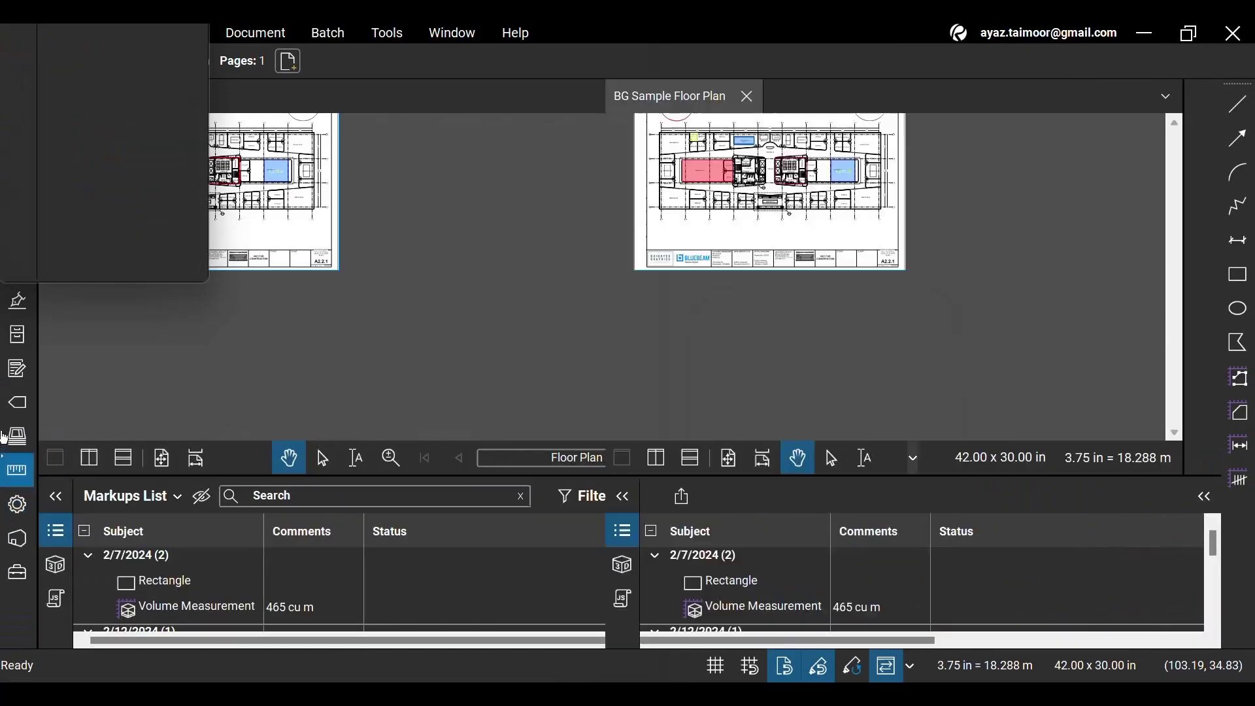
pyautogui.click(25, 469)
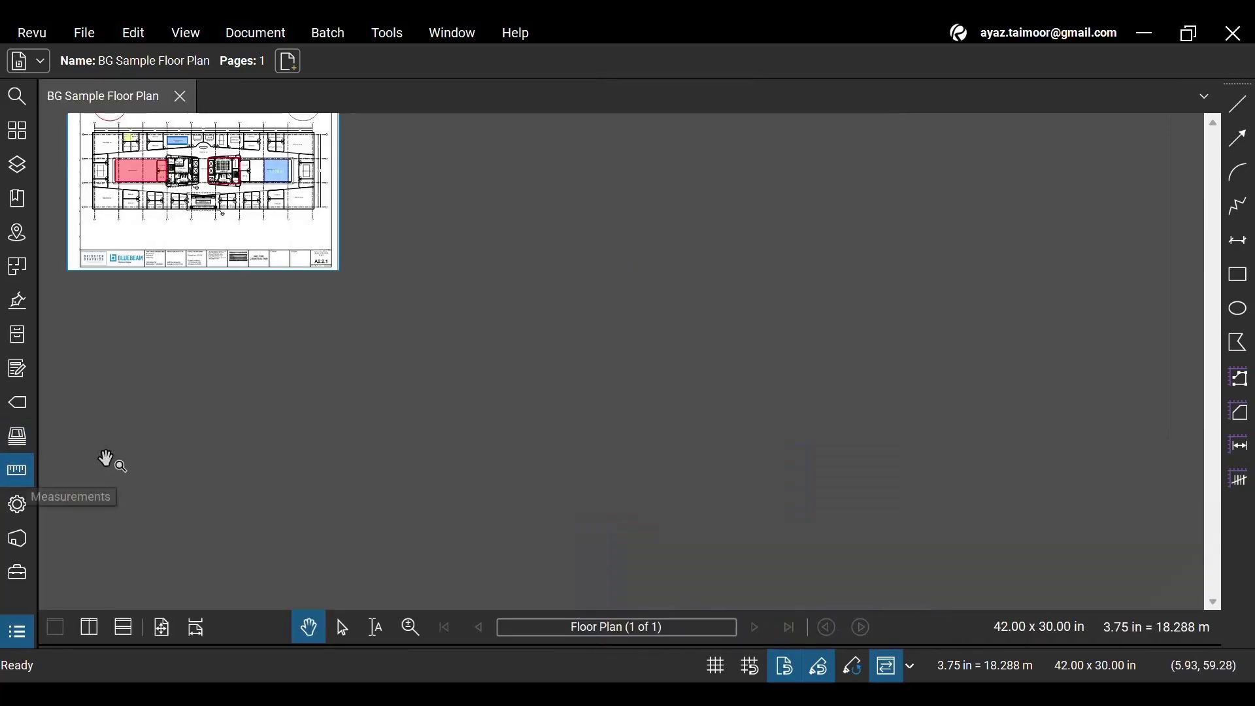
# Centre the floor plan in the document area and turn on Auto-Hide Panel Access for the left dock.
pyautogui.scroll(4, 375, 451)
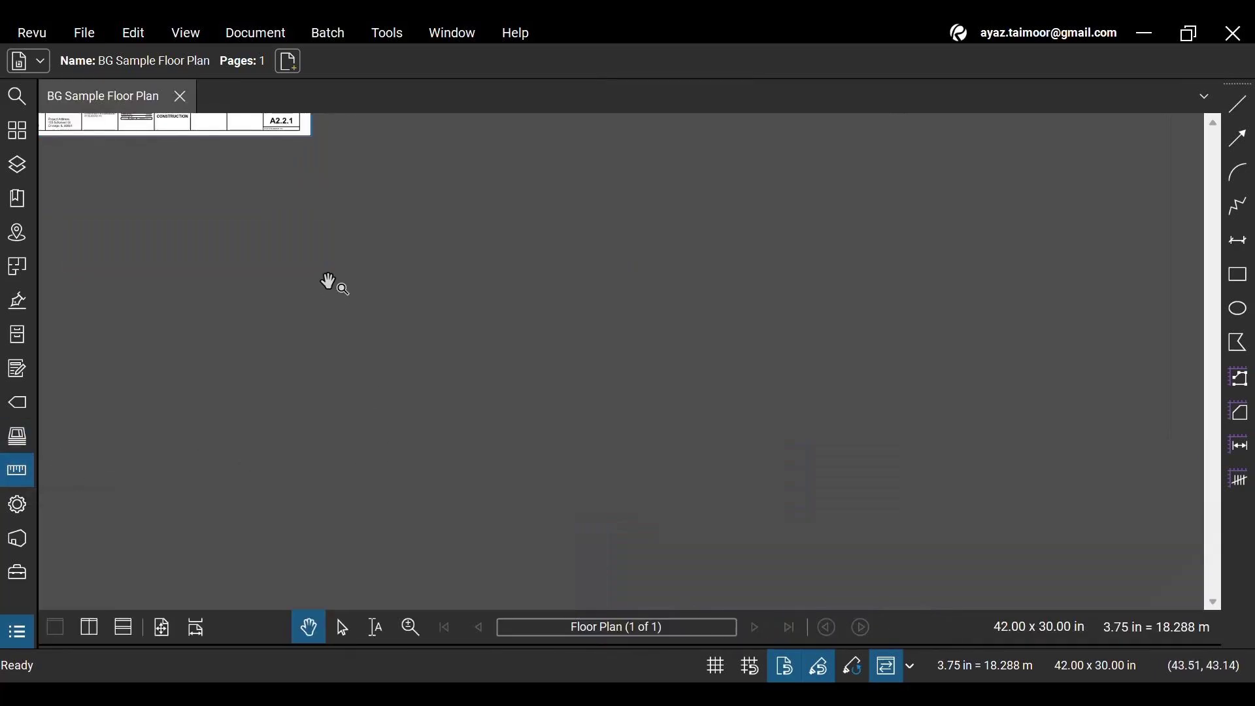
pyautogui.moveTo(327, 282); pyautogui.dragTo(811, 592)
pyautogui.moveTo(640, 375); pyautogui.dragTo(706, 470)
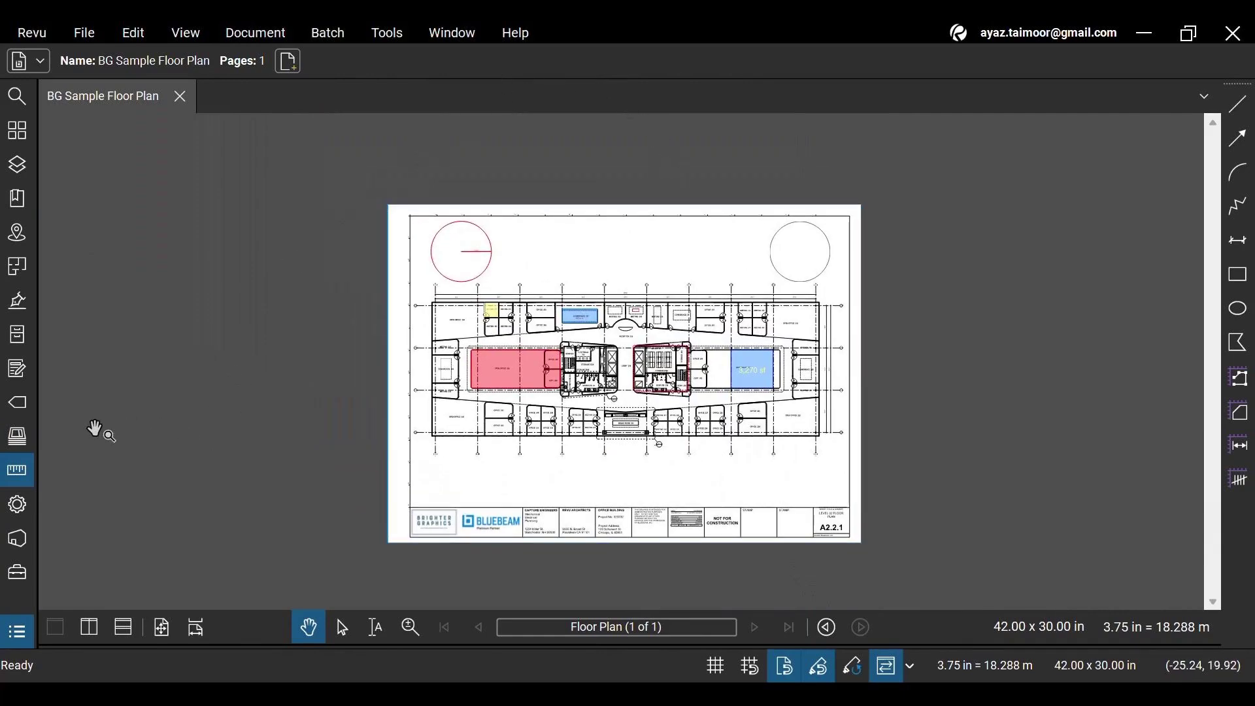
pyautogui.rightClick(26, 480)
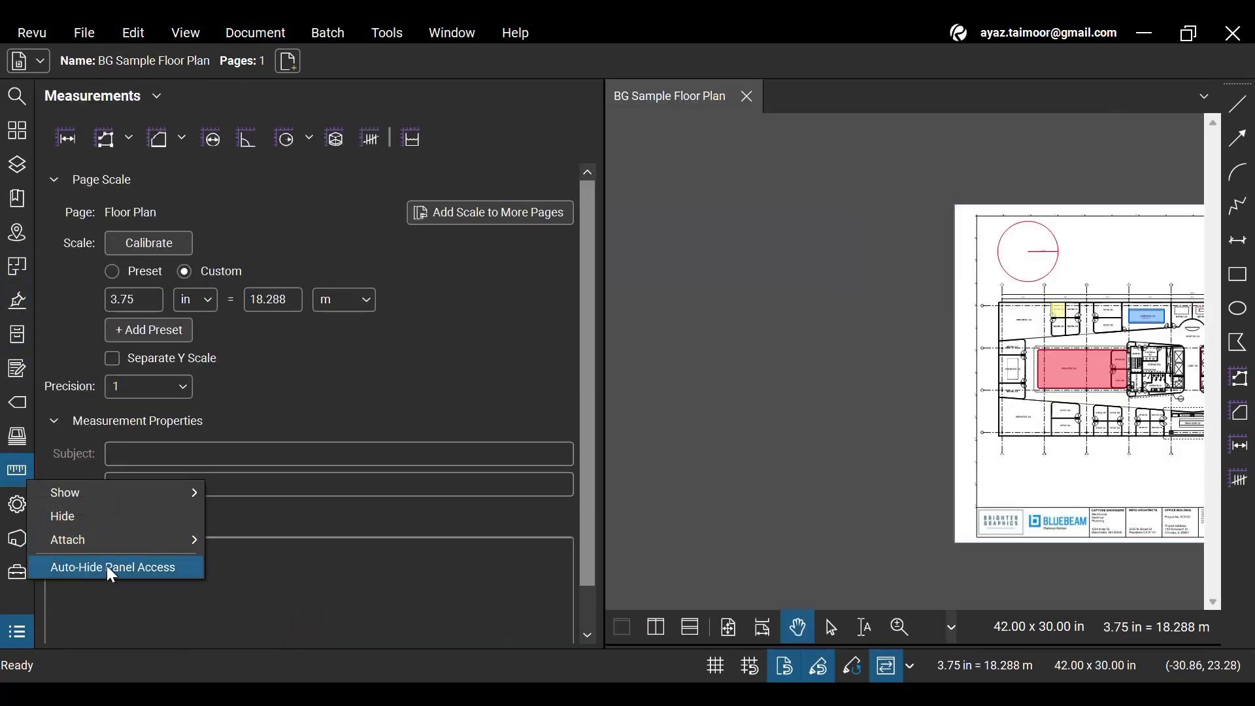
pyautogui.click(108, 566)
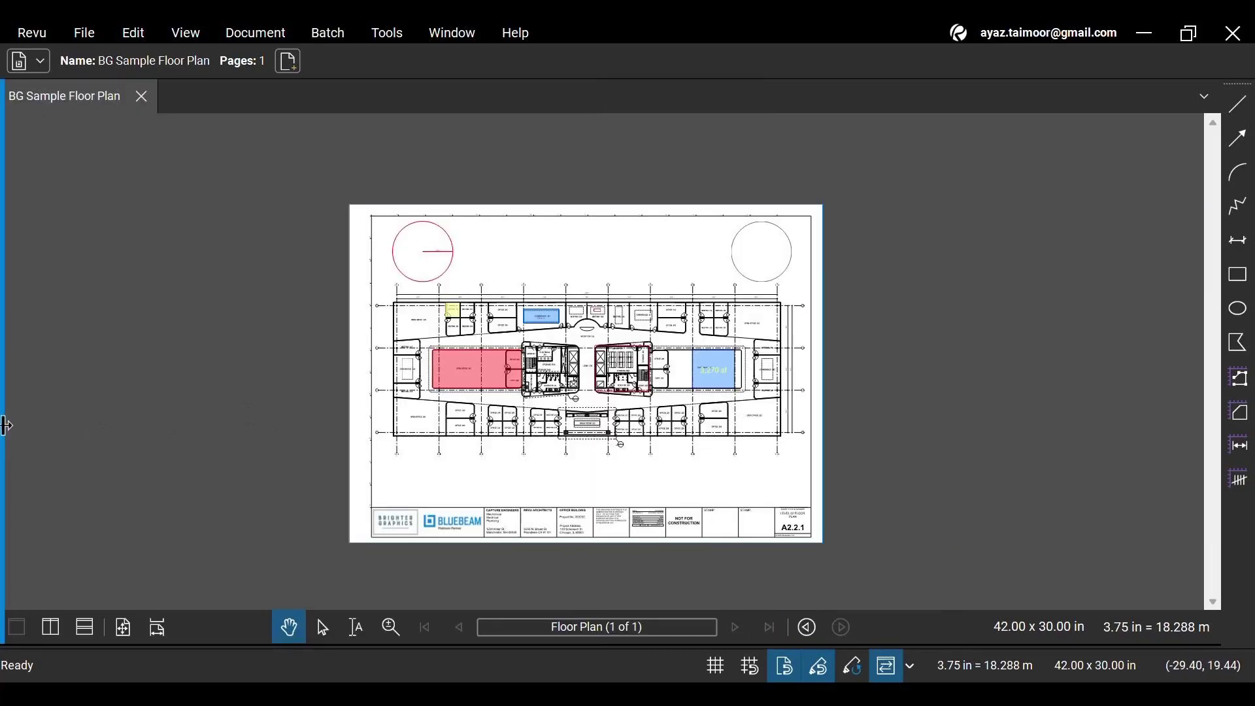
# Reveal the hidden left panel bar and turn off Auto-Hide Panel Access.
pyautogui.moveTo(5, 431)
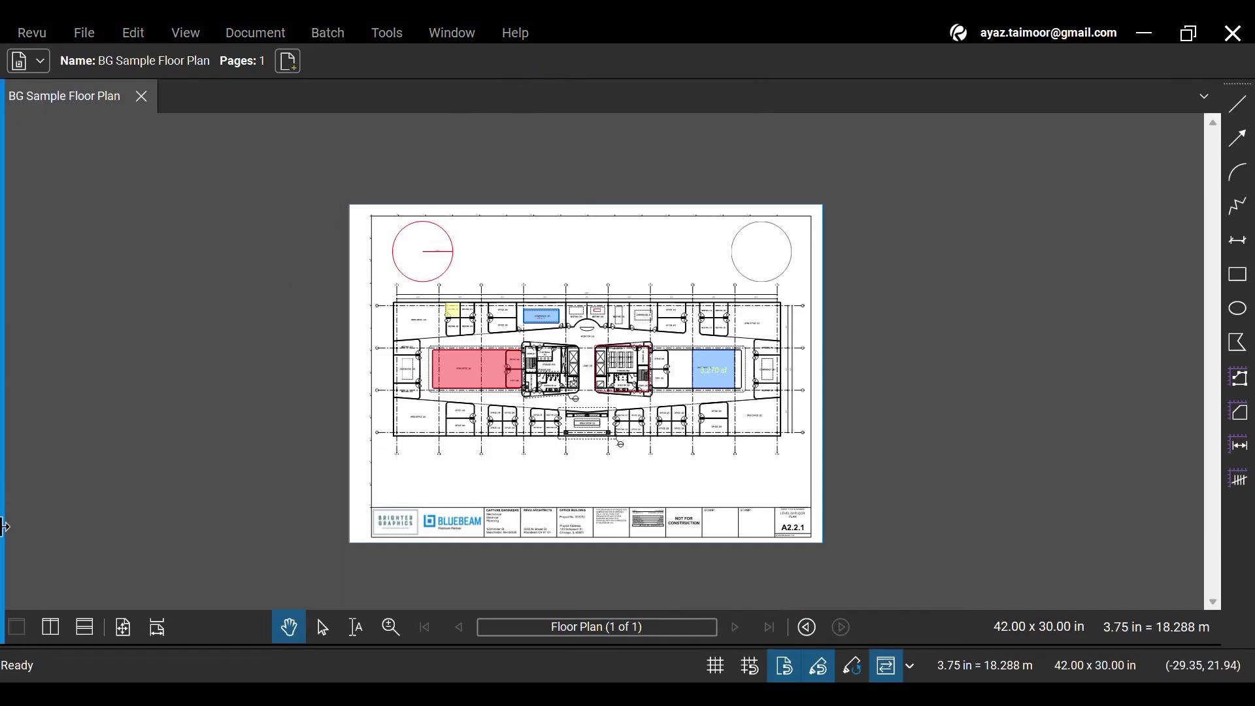
pyautogui.moveTo(5, 526)
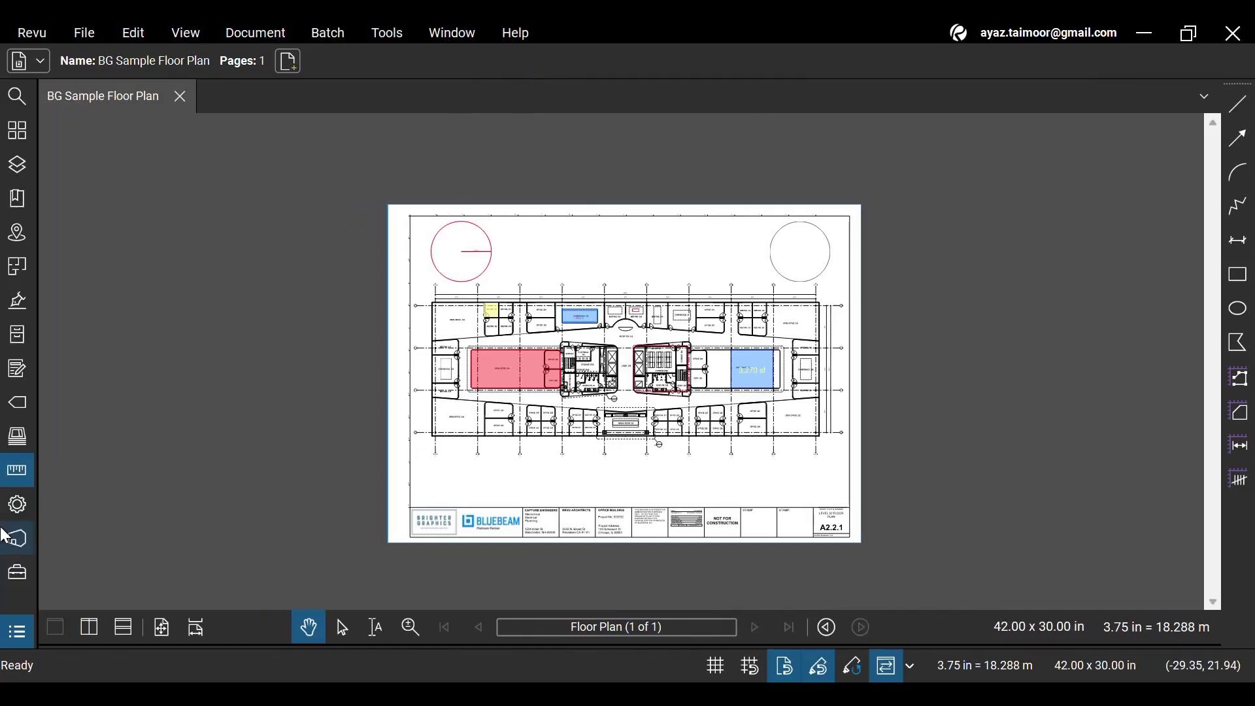
pyautogui.rightClick(13, 596)
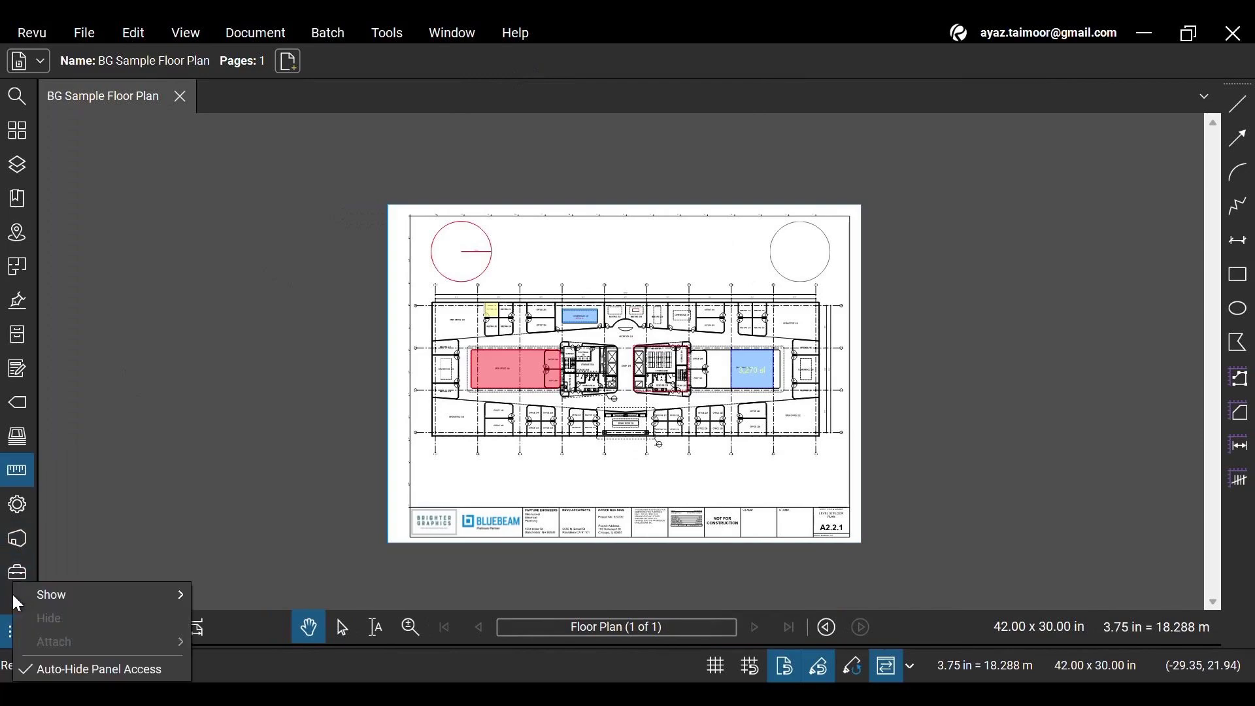
pyautogui.click(68, 674)
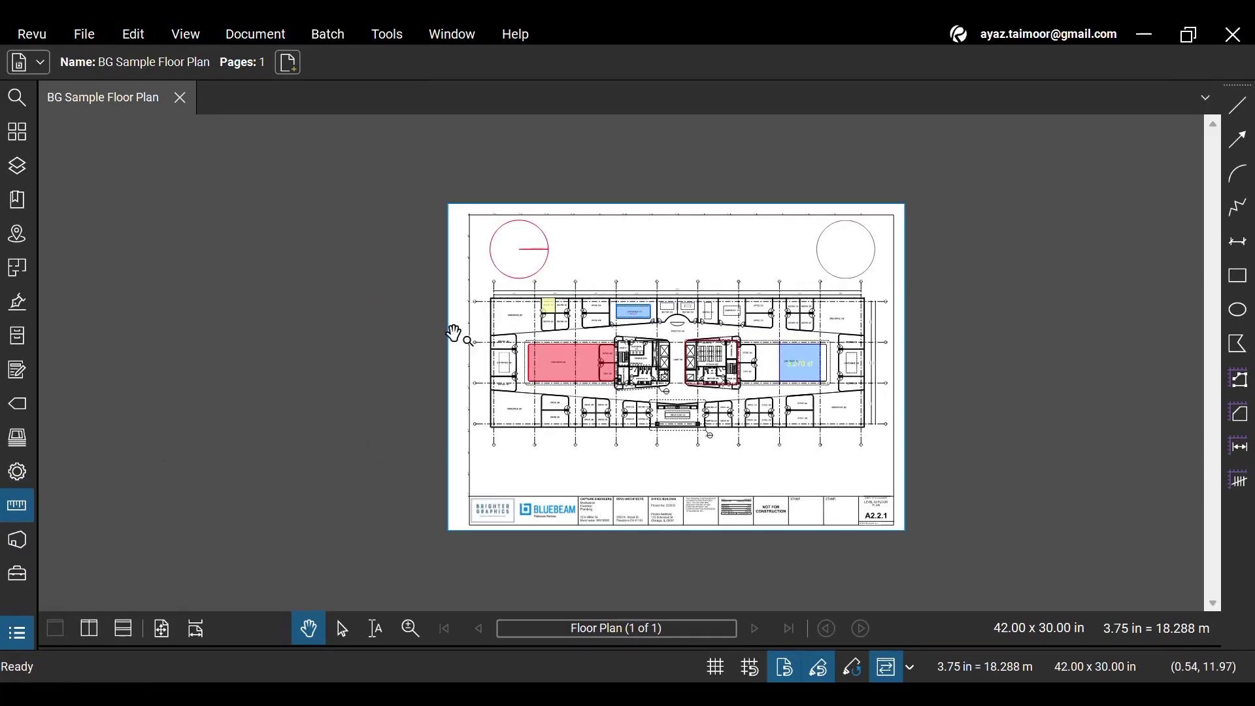
# Open Measurements, dock it in its own section above the other left panels, and collapse and reopen it.
pyautogui.click(28, 505)
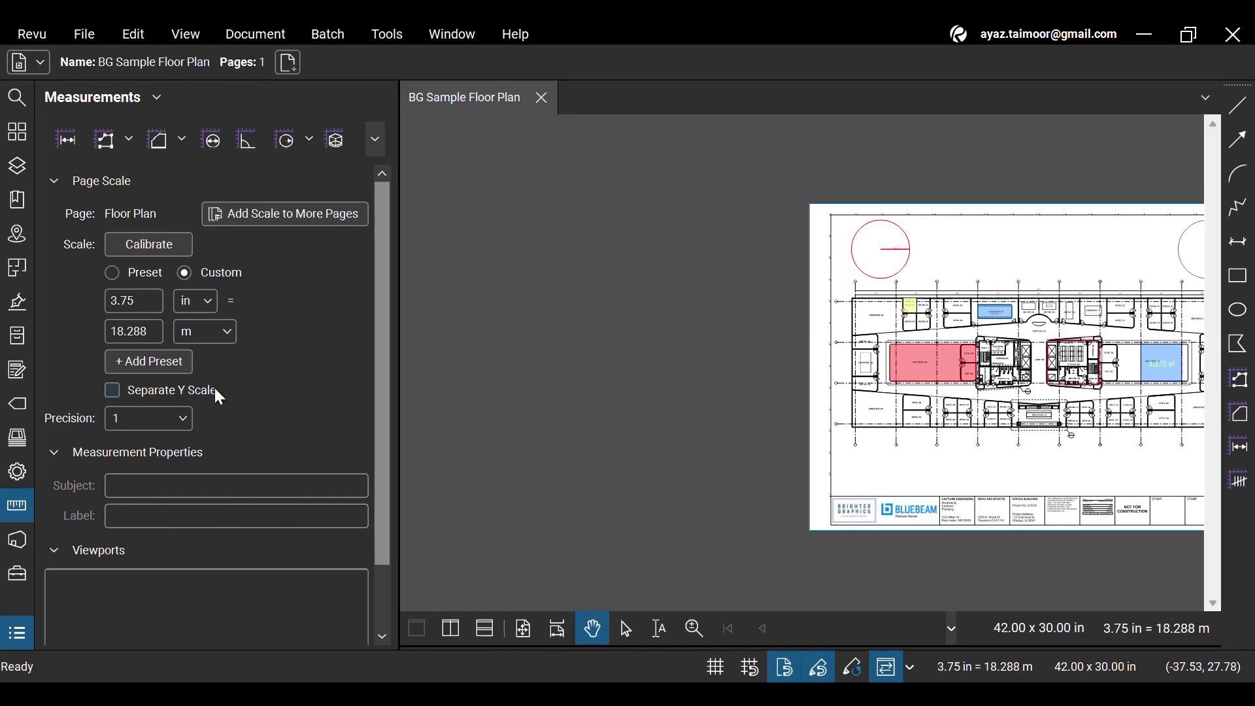
pyautogui.moveTo(28, 505); pyautogui.dragTo(214, 349)
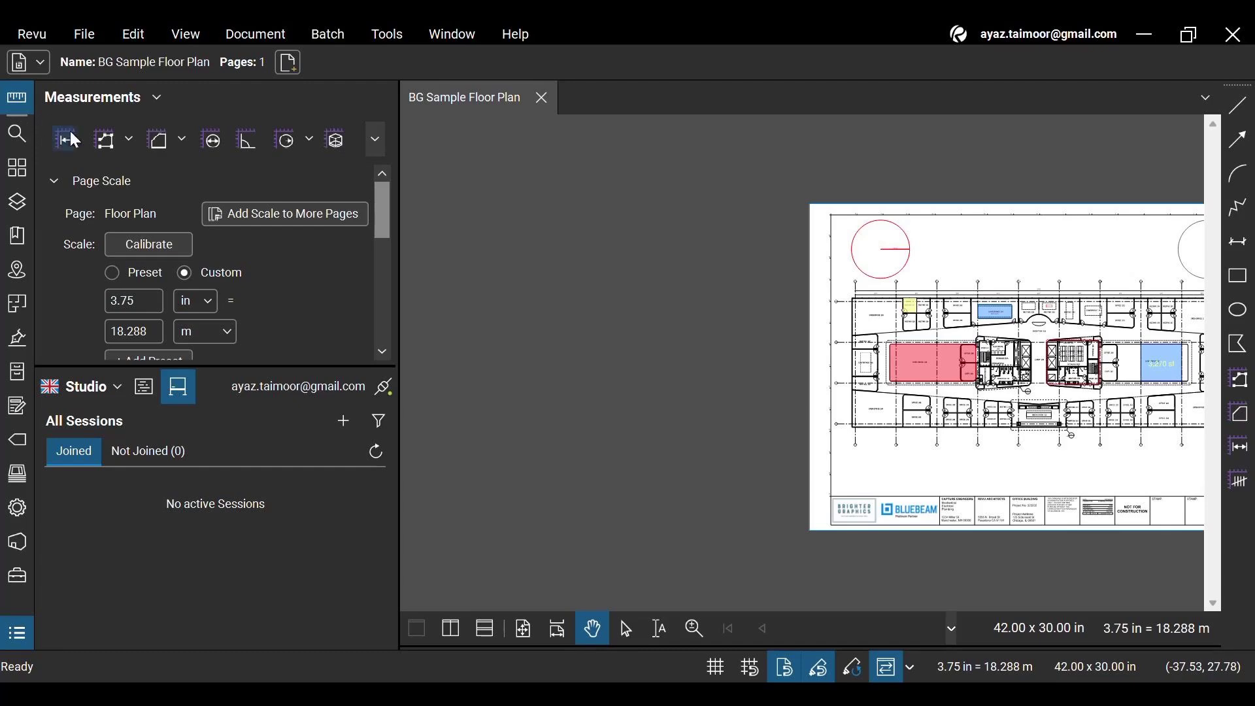
pyautogui.click(22, 101)
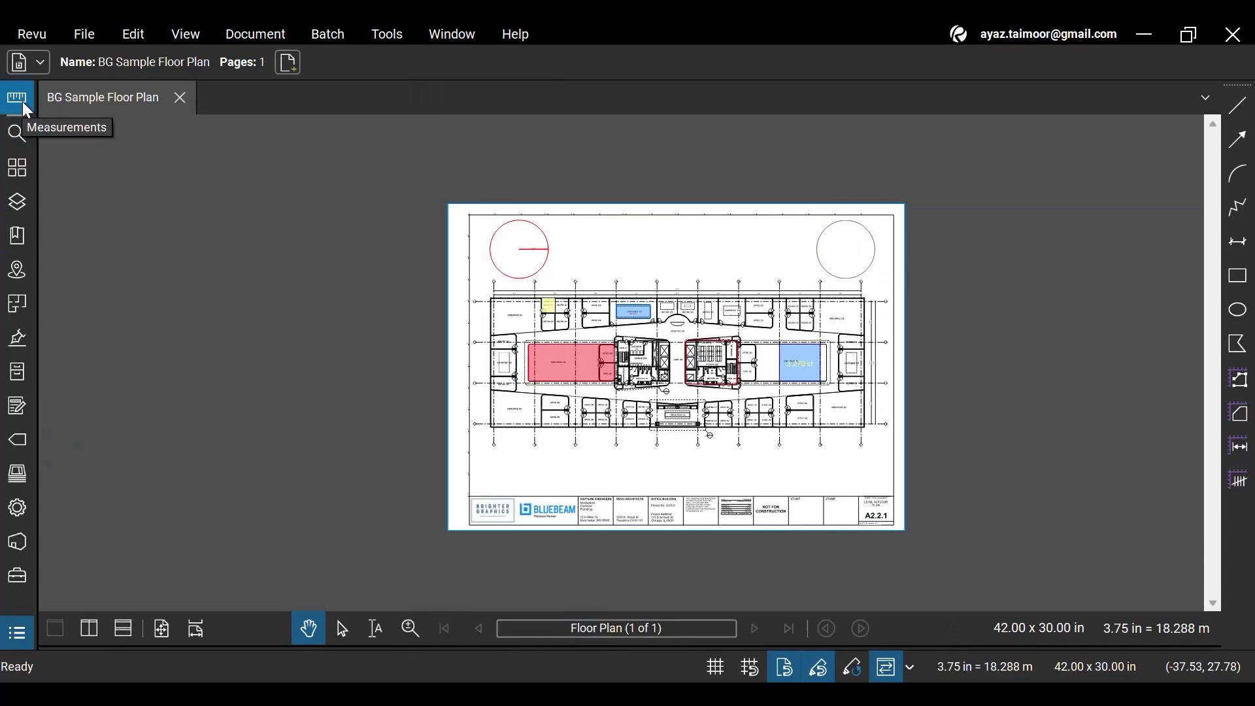
pyautogui.click(22, 102)
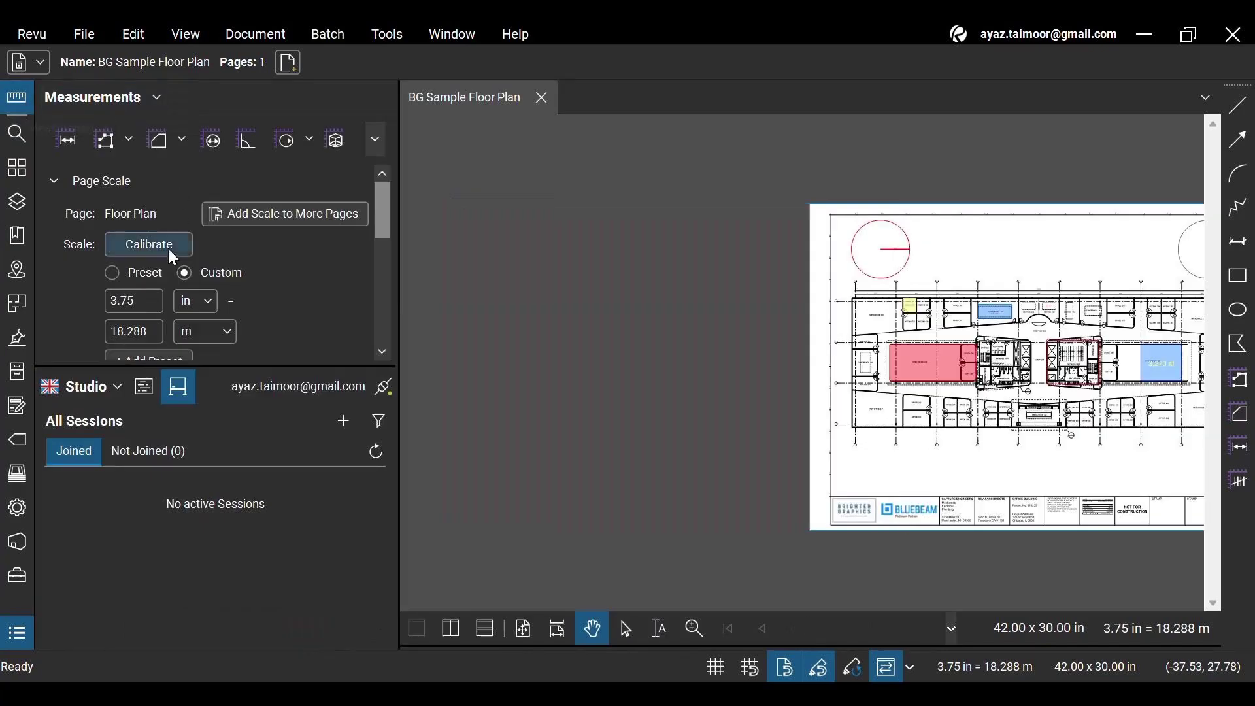
# Cycle the section below Measurements through Studio, Properties, Sets, Flags and File Access, and collapse the left panels.
pyautogui.click(18, 541)
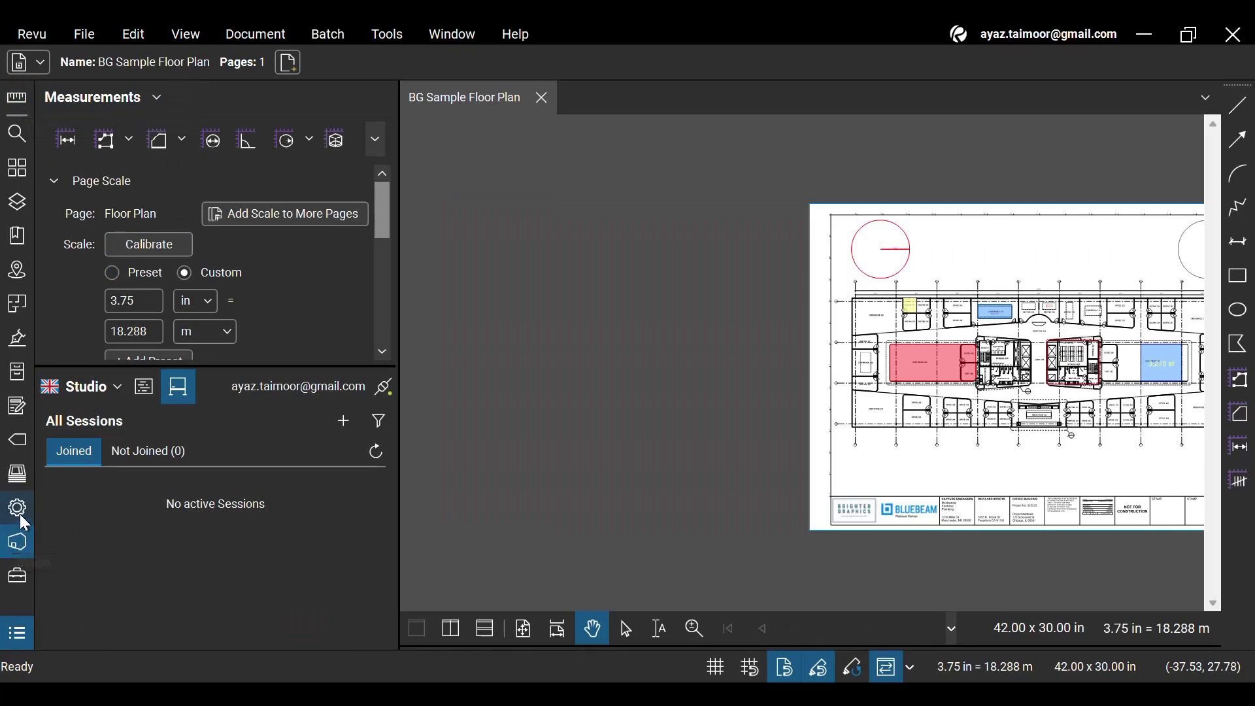
pyautogui.click(24, 509)
pyautogui.click(20, 474)
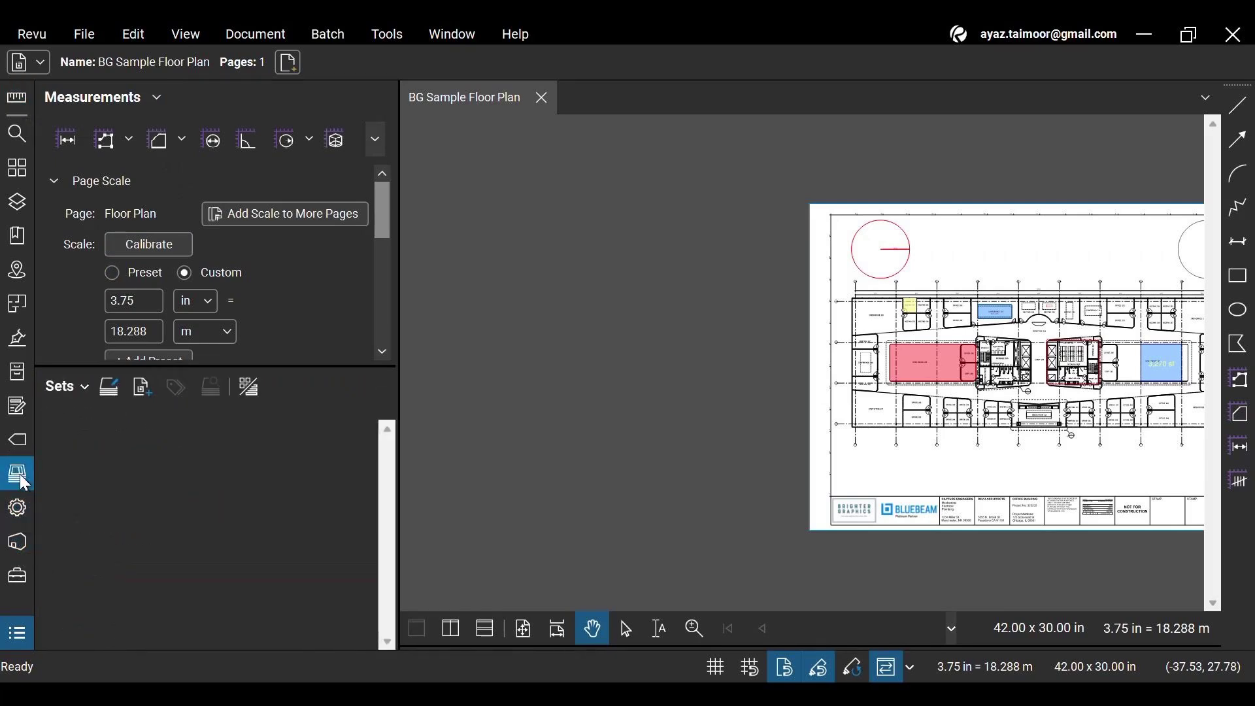
pyautogui.click(20, 444)
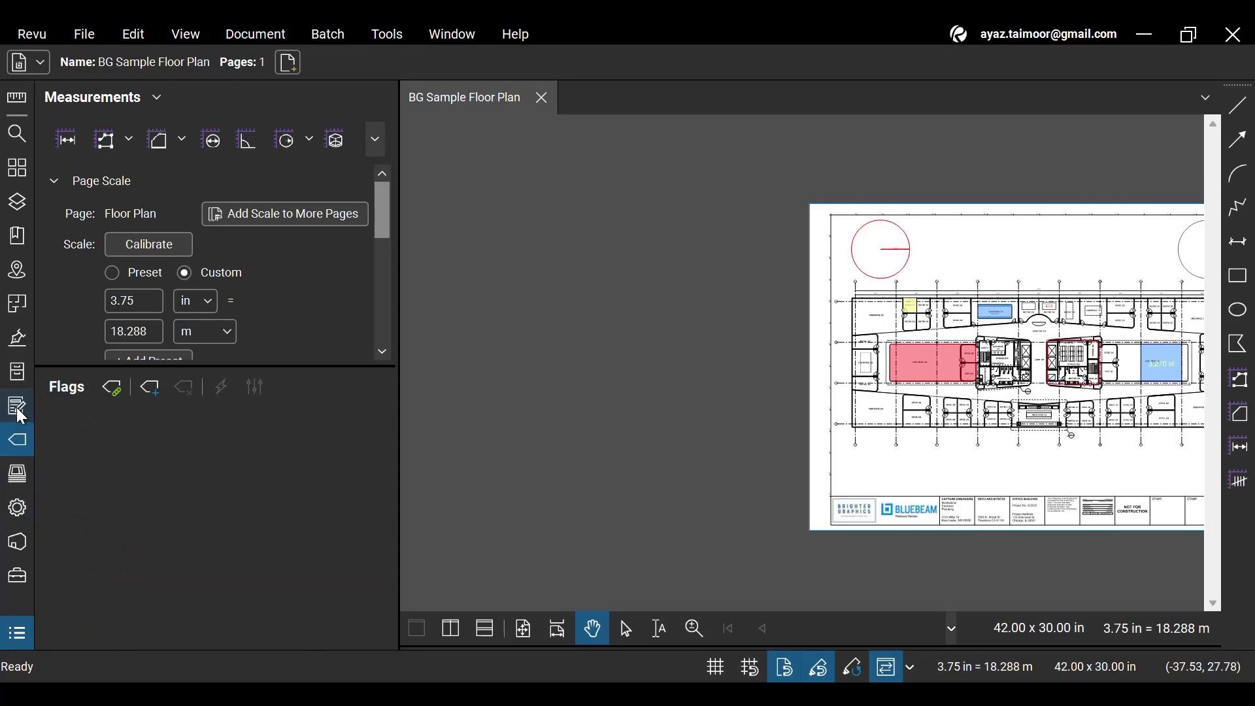
pyautogui.click(18, 412)
pyautogui.click(17, 373)
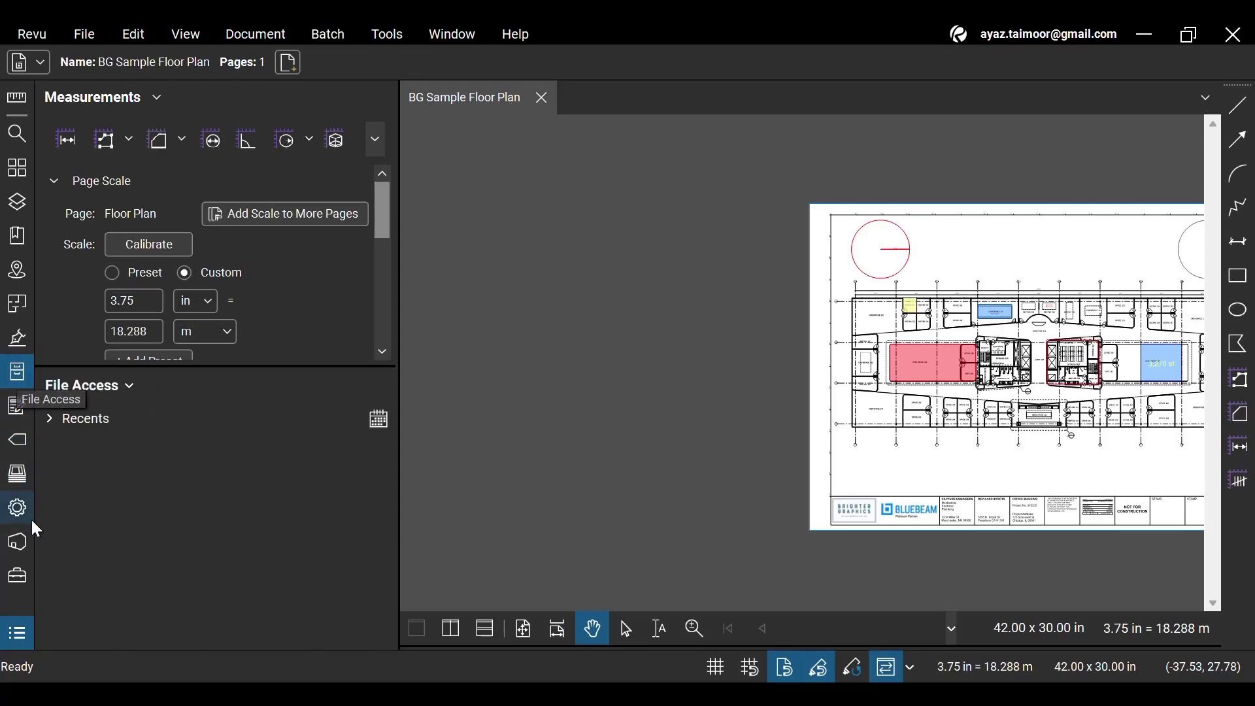
pyautogui.click(19, 110)
pyautogui.click(19, 110)
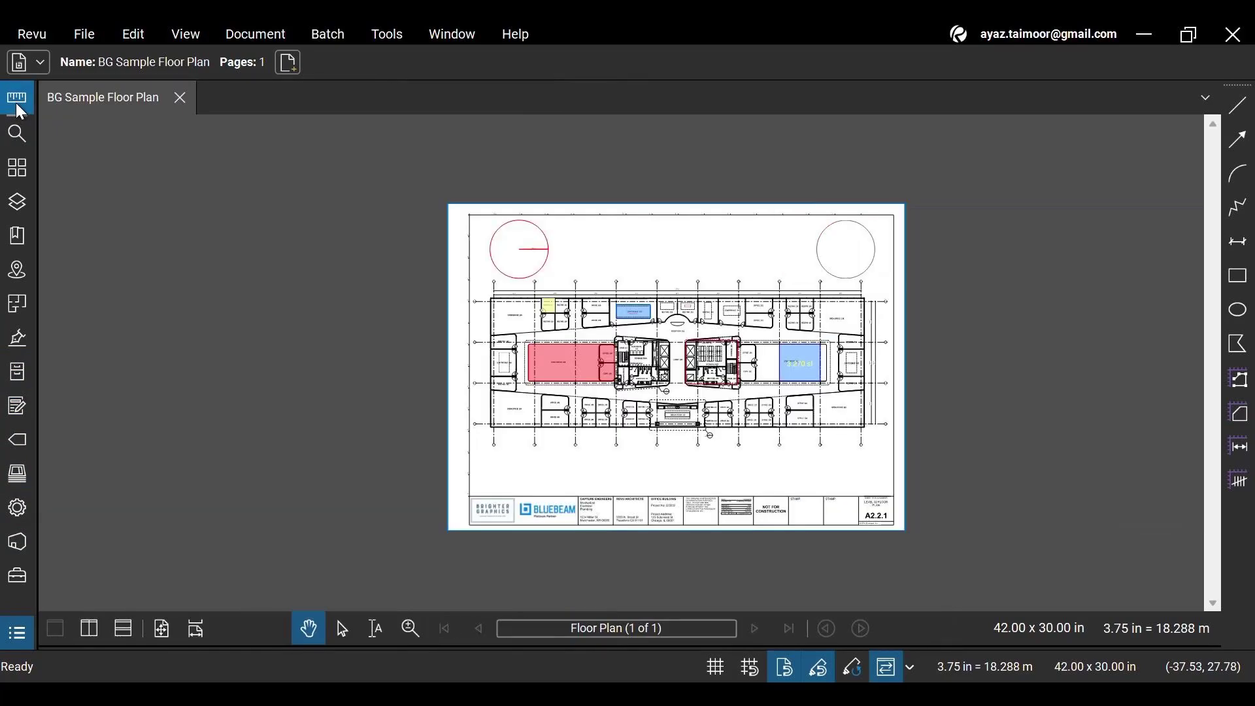
# Reopen the left panels and move Measurements from its own section back into the main panel group, just above Flags.
pyautogui.click(15, 104)
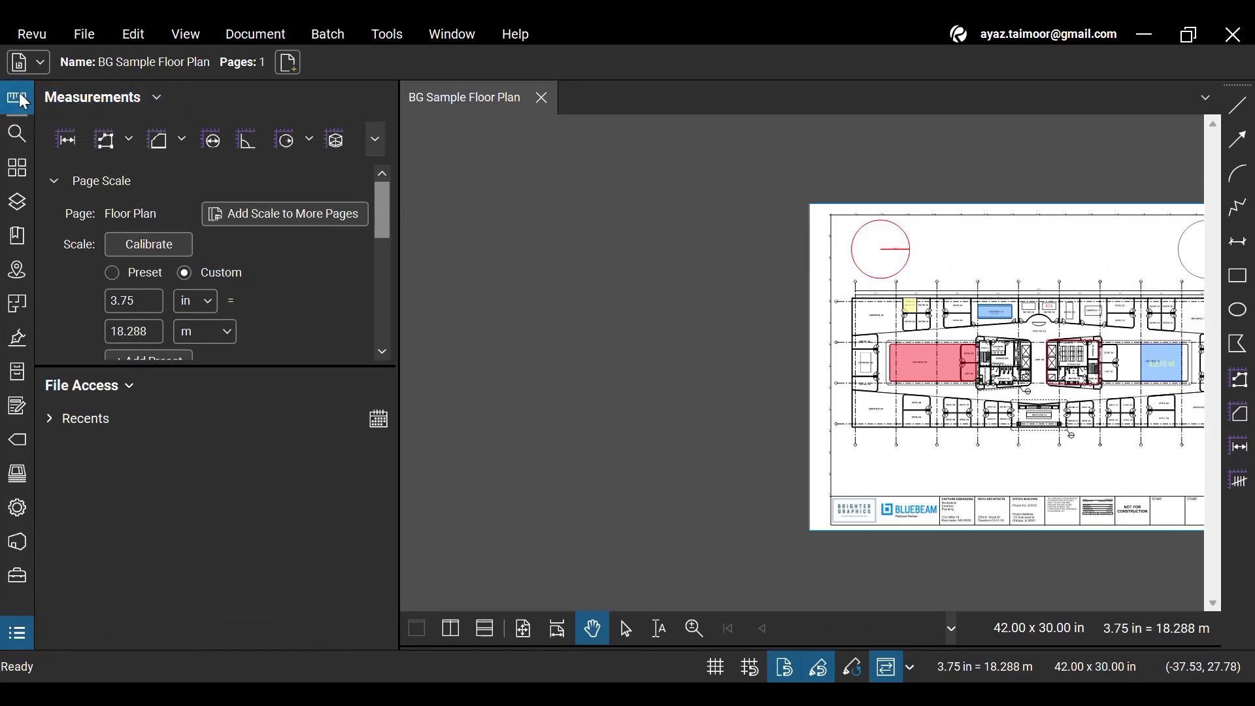
pyautogui.hotkey('alt', 'l')
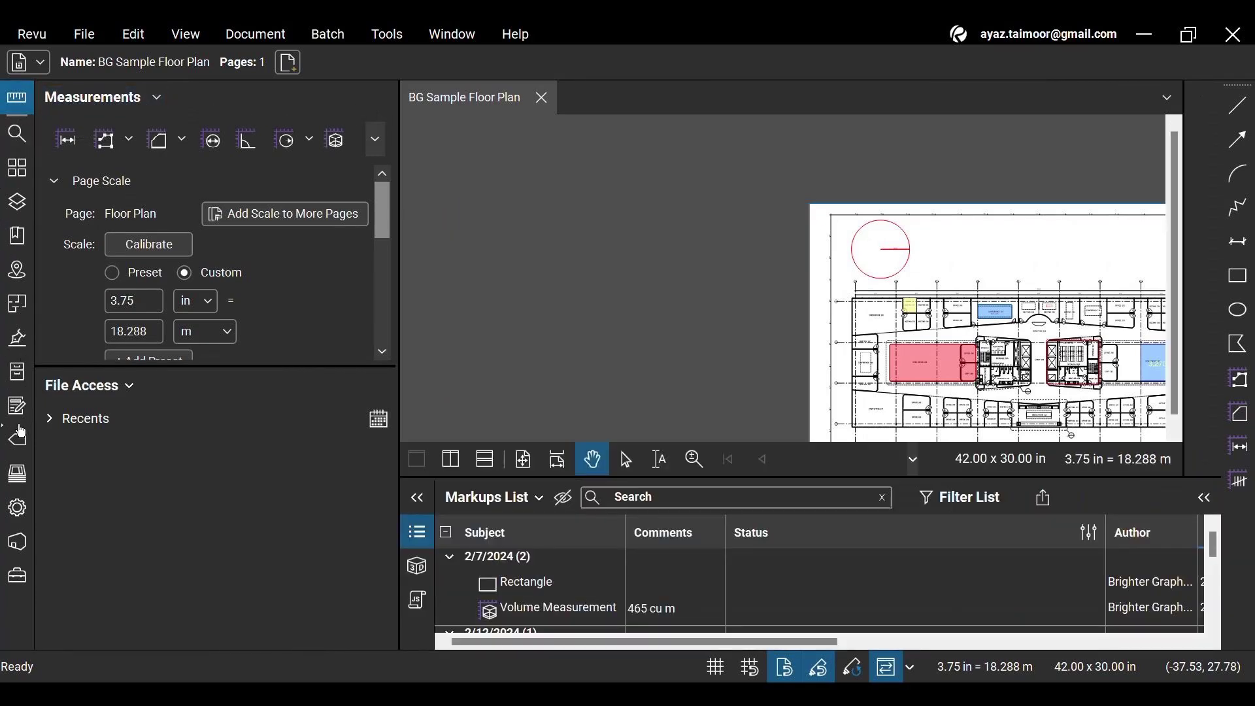
pyautogui.moveTo(20, 429); pyautogui.dragTo(20, 430)
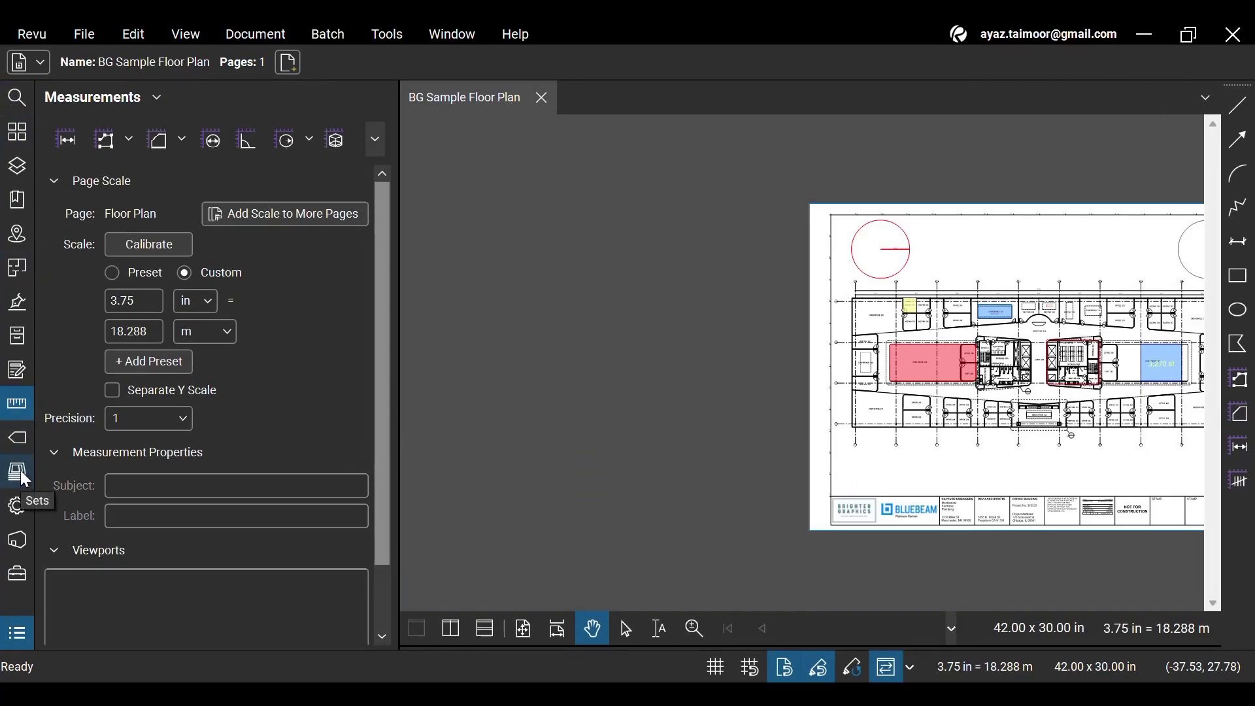
# Open Studio and dock it in its own section below the other left panels.
pyautogui.click(21, 534)
pyautogui.moveTo(19, 530); pyautogui.dragTo(215, 382)
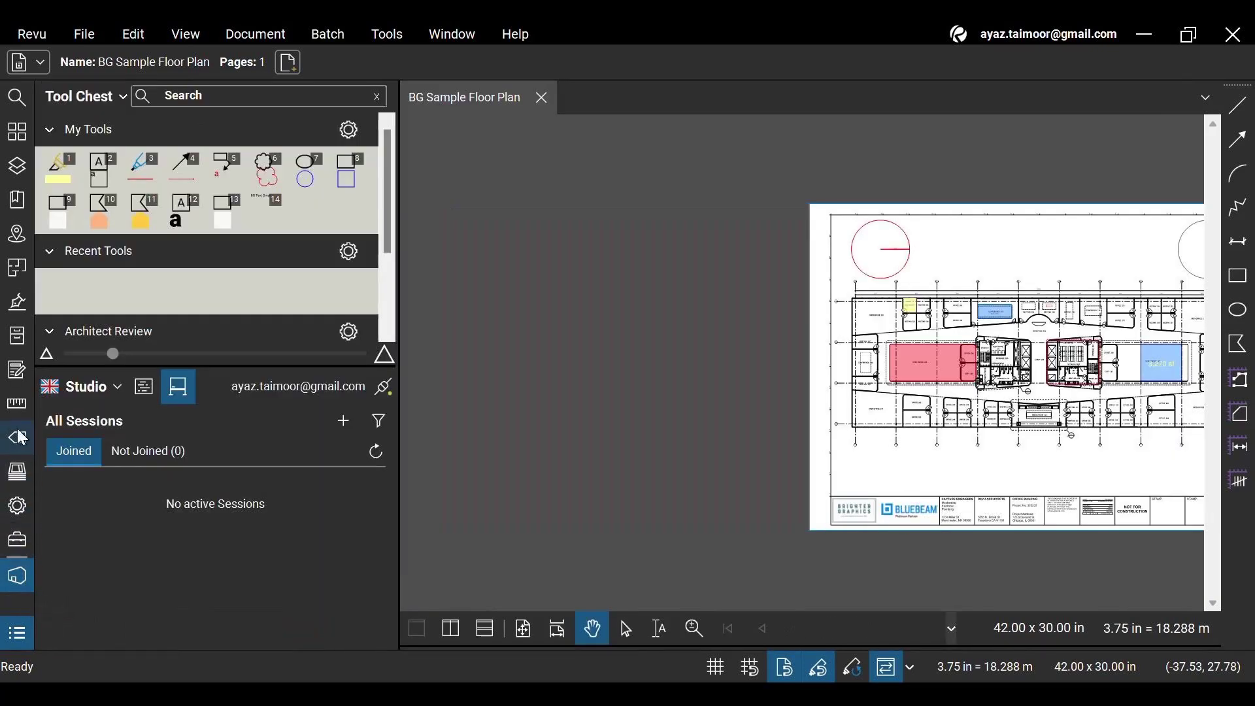
# Cycle the section above Studio through Measurements, File Access, Signatures, Spaces and Links, and return Studio to the main panel group below Tool Chest.
pyautogui.click(17, 403)
pyautogui.click(11, 348)
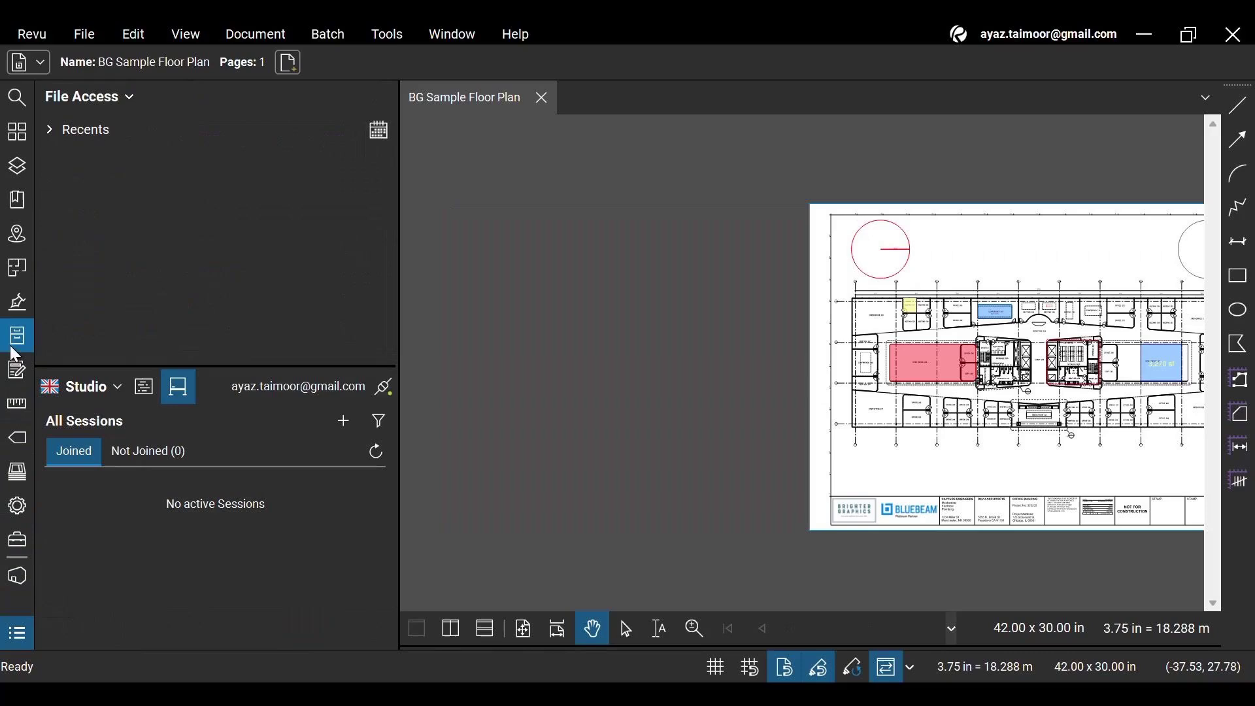
pyautogui.click(15, 302)
pyautogui.click(14, 268)
pyautogui.click(19, 237)
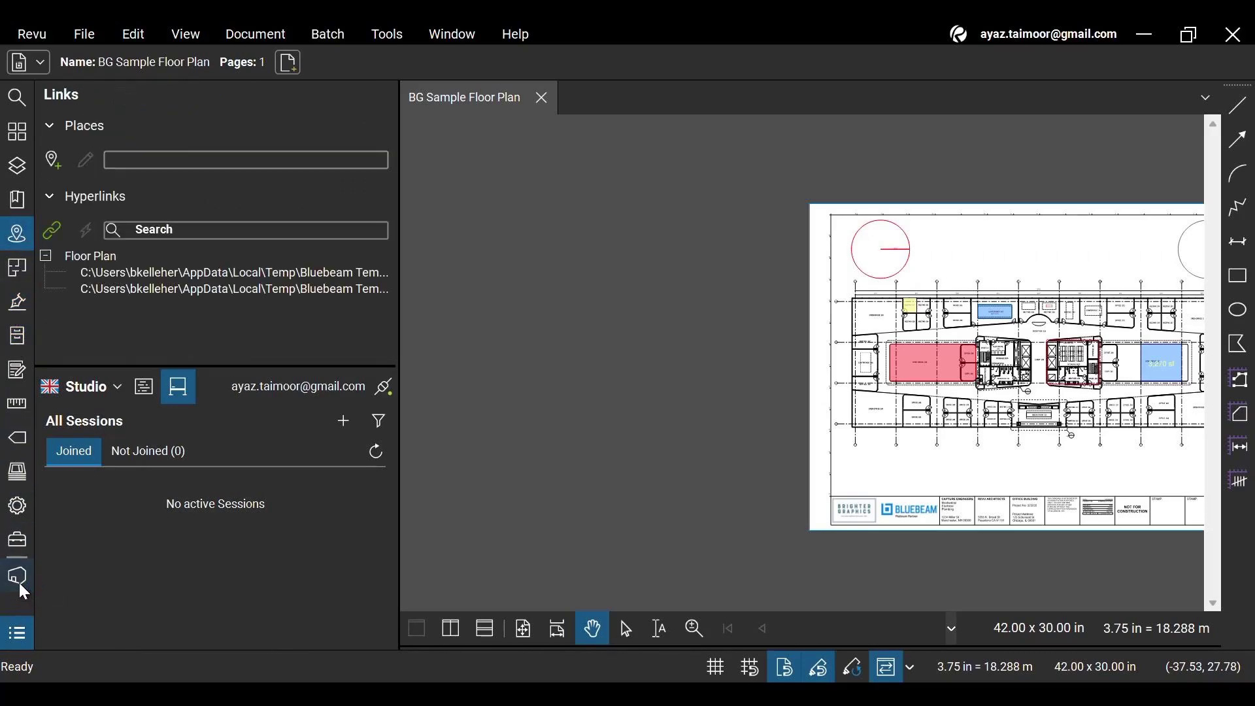
pyautogui.moveTo(18, 582); pyautogui.dragTo(22, 551)
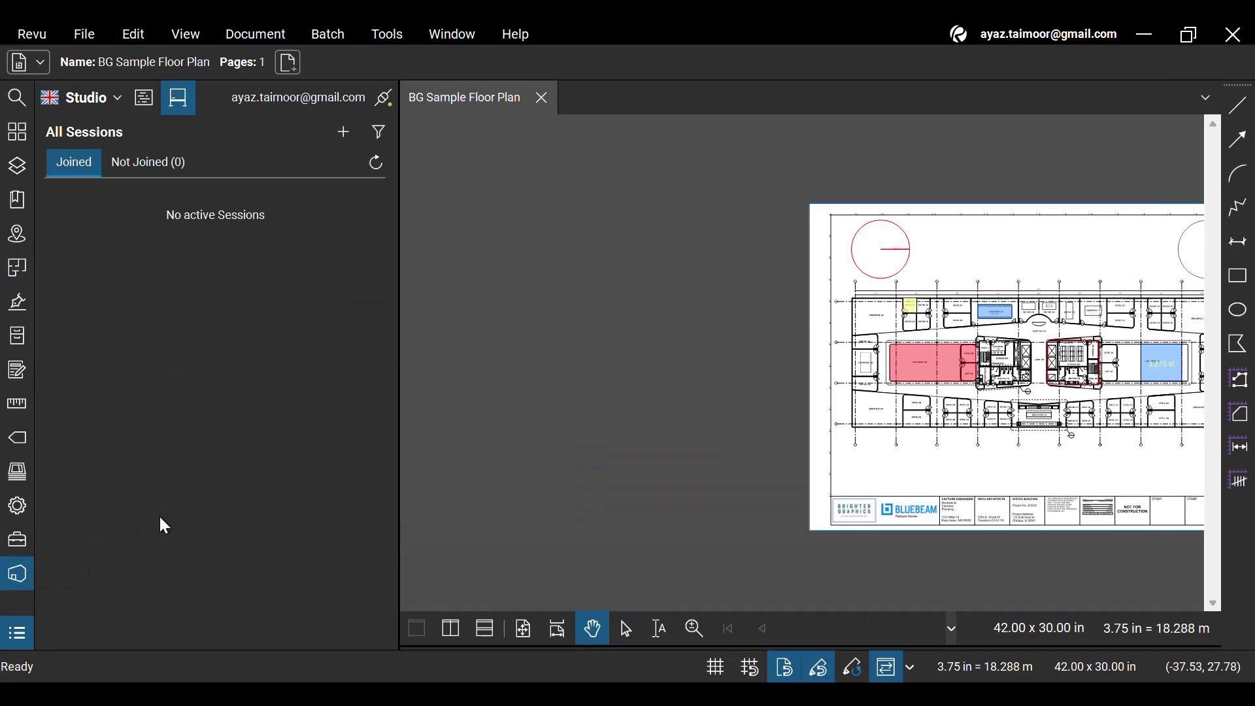